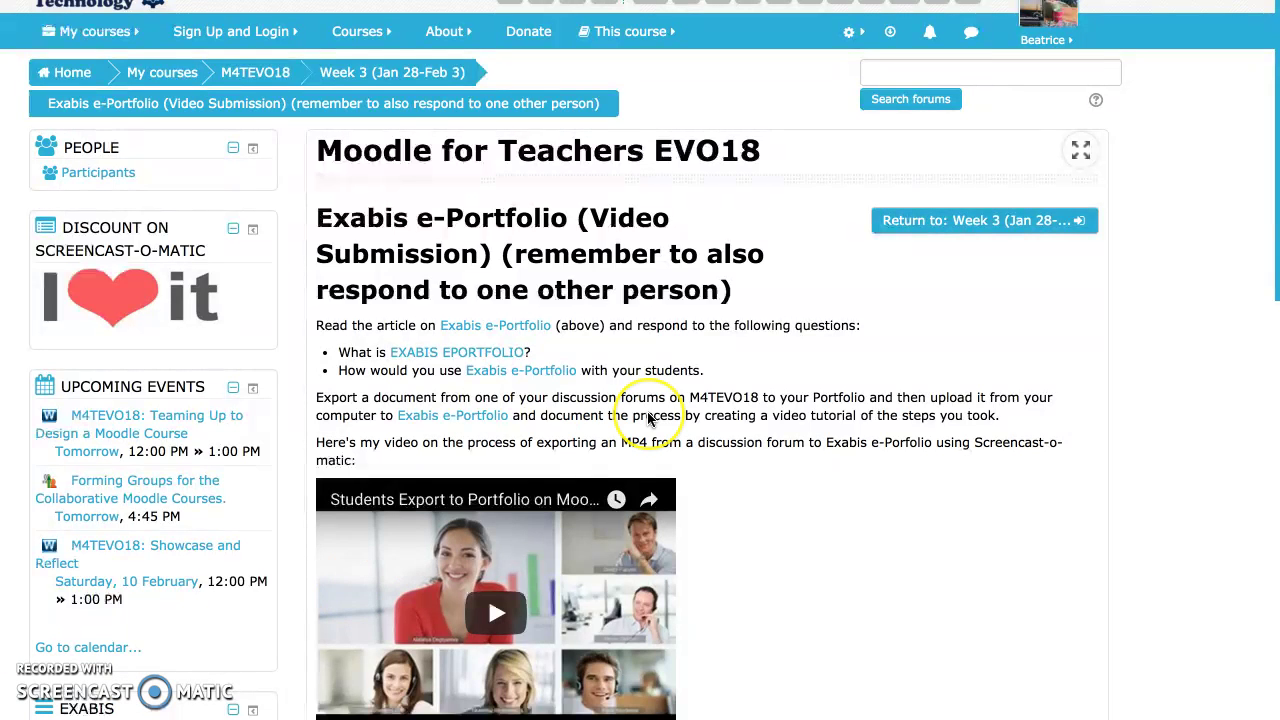
# - Scroll through the current Moodle page before navigating to your discussions
pyautogui.scroll(-2, 648, 418)
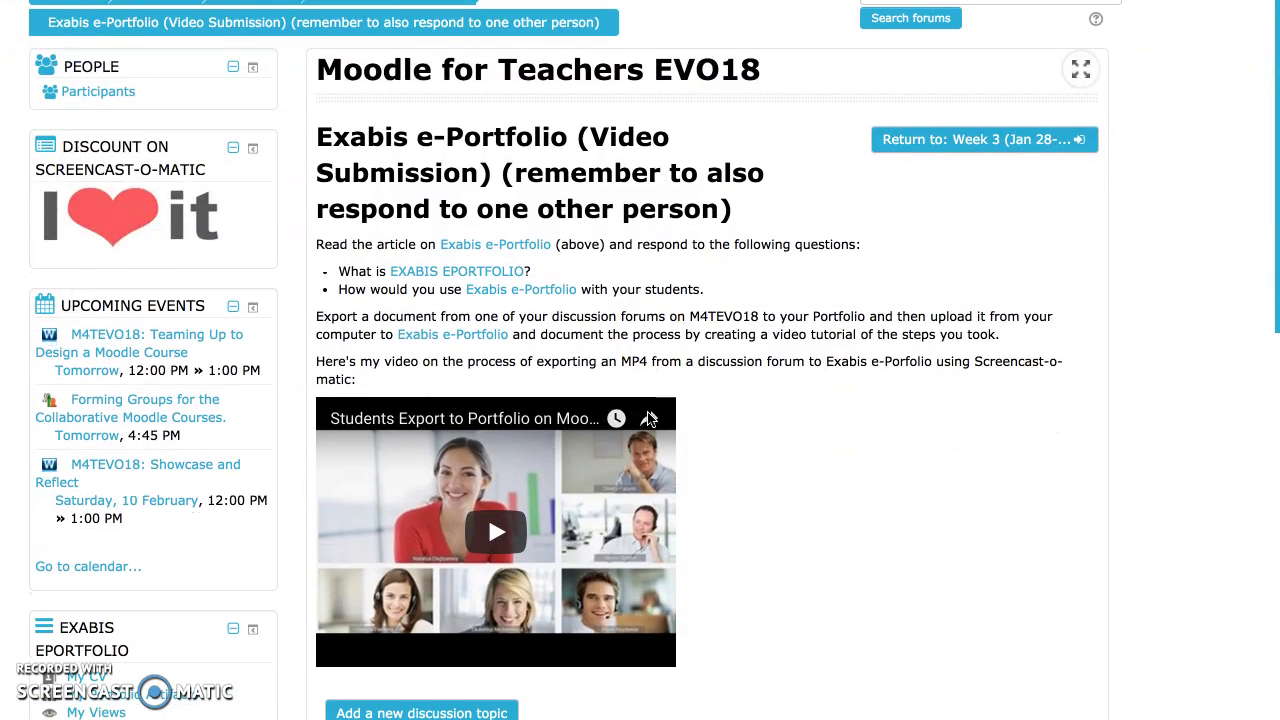
pyautogui.scroll(-5, 648, 418)
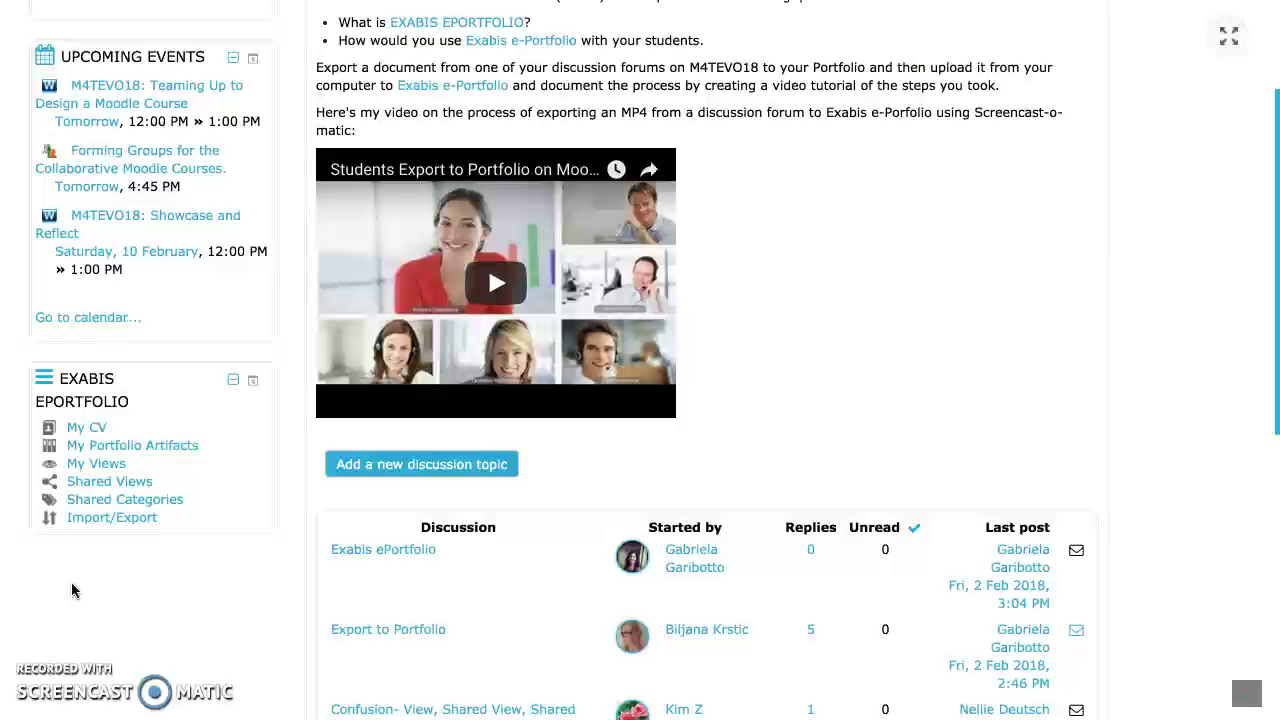
pyautogui.scroll(2, 71, 590)
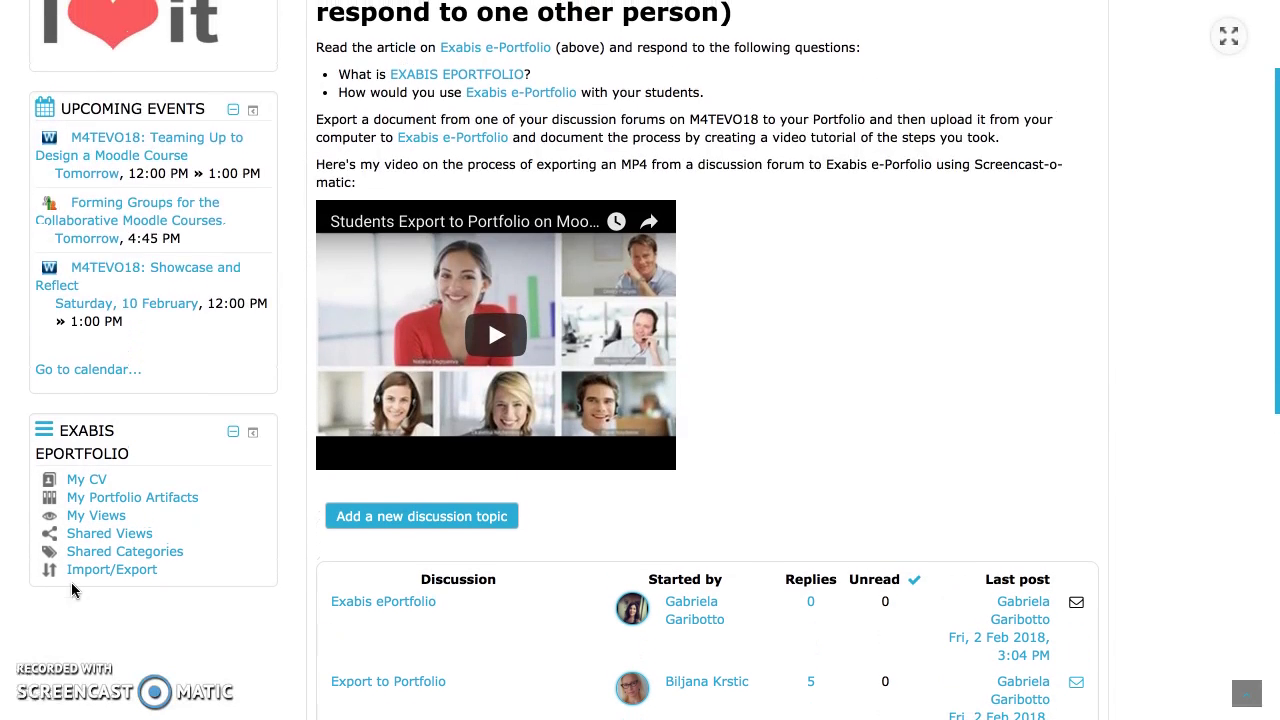
pyautogui.click(150, 408)
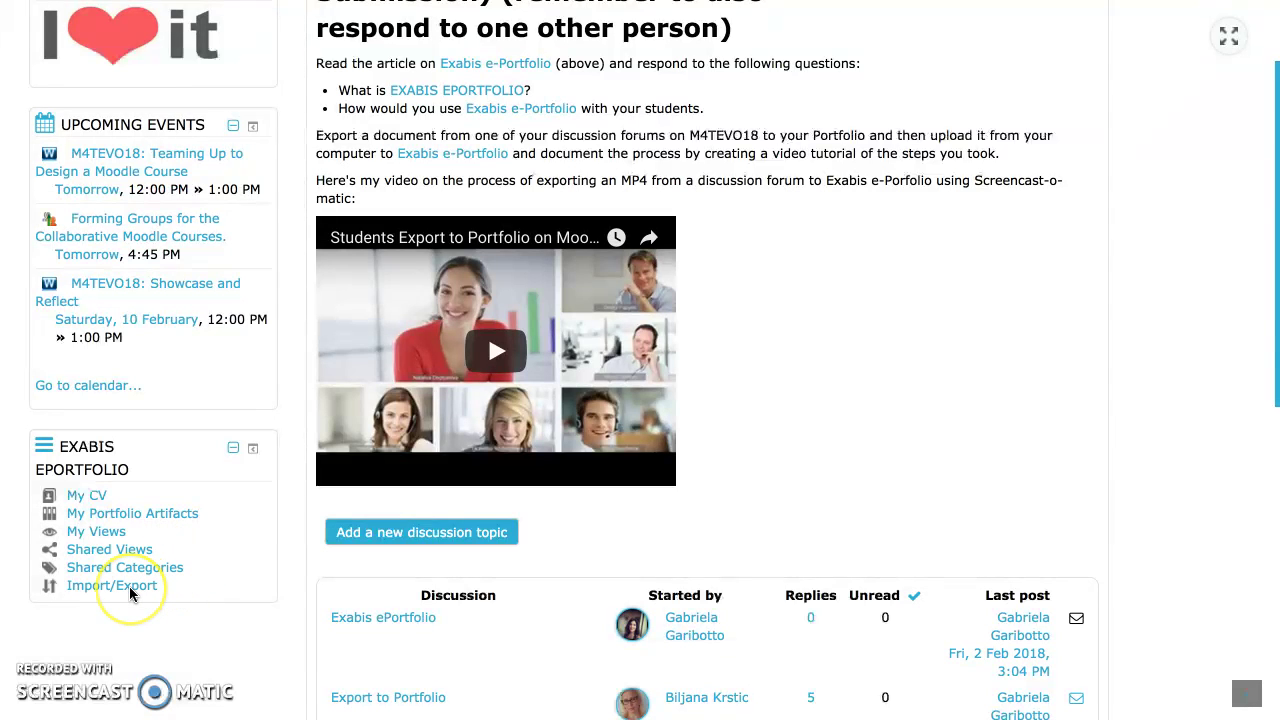
pyautogui.scroll(1, 129, 585)
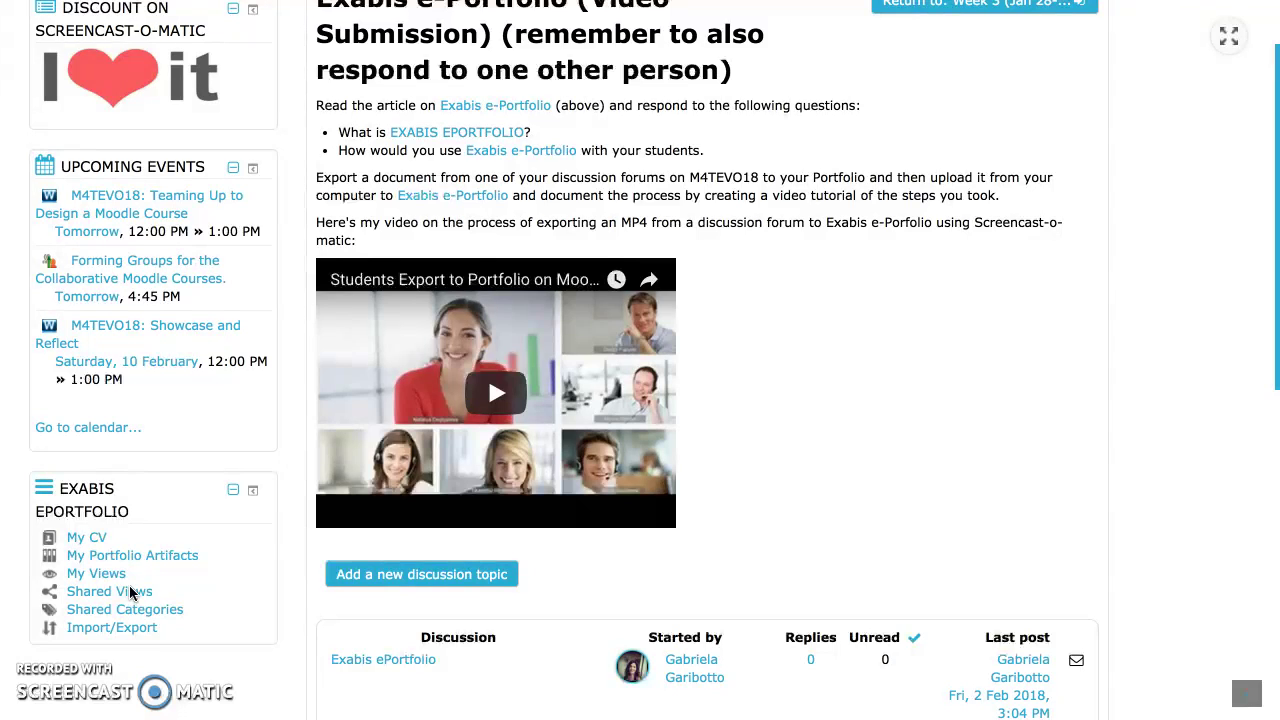
pyautogui.scroll(-1, 133, 593)
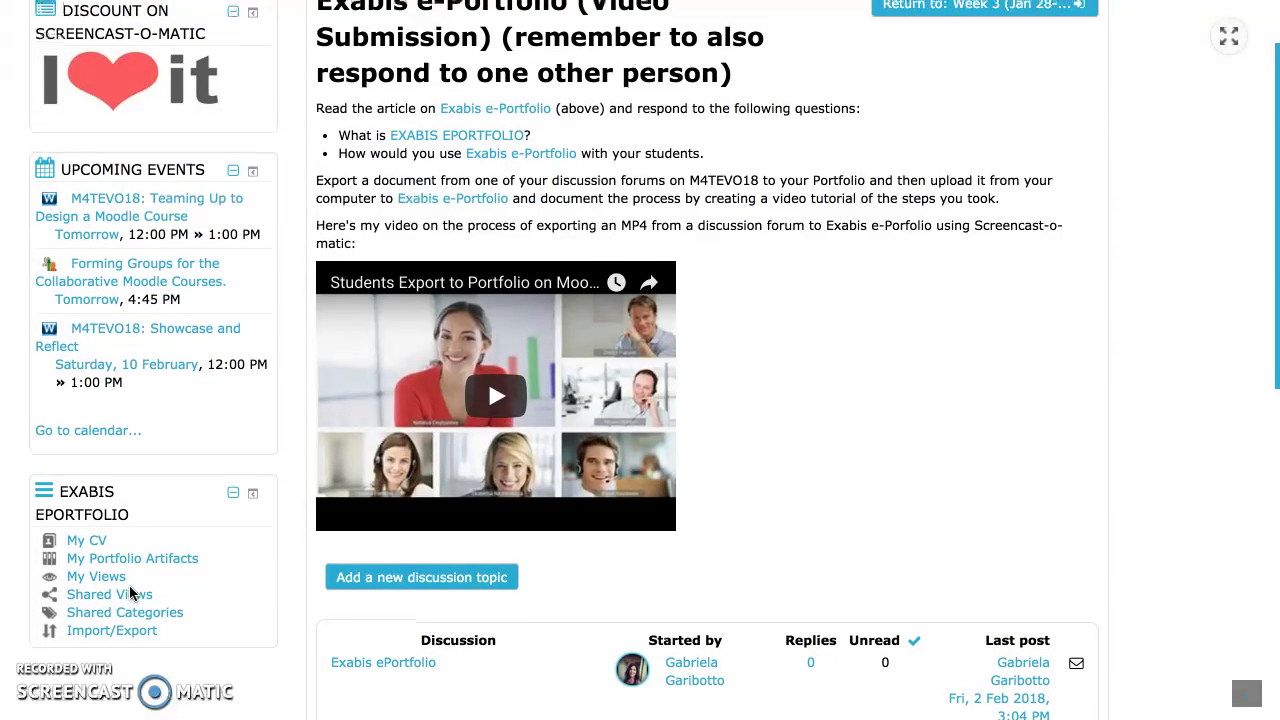
pyautogui.scroll(1, 130, 593)
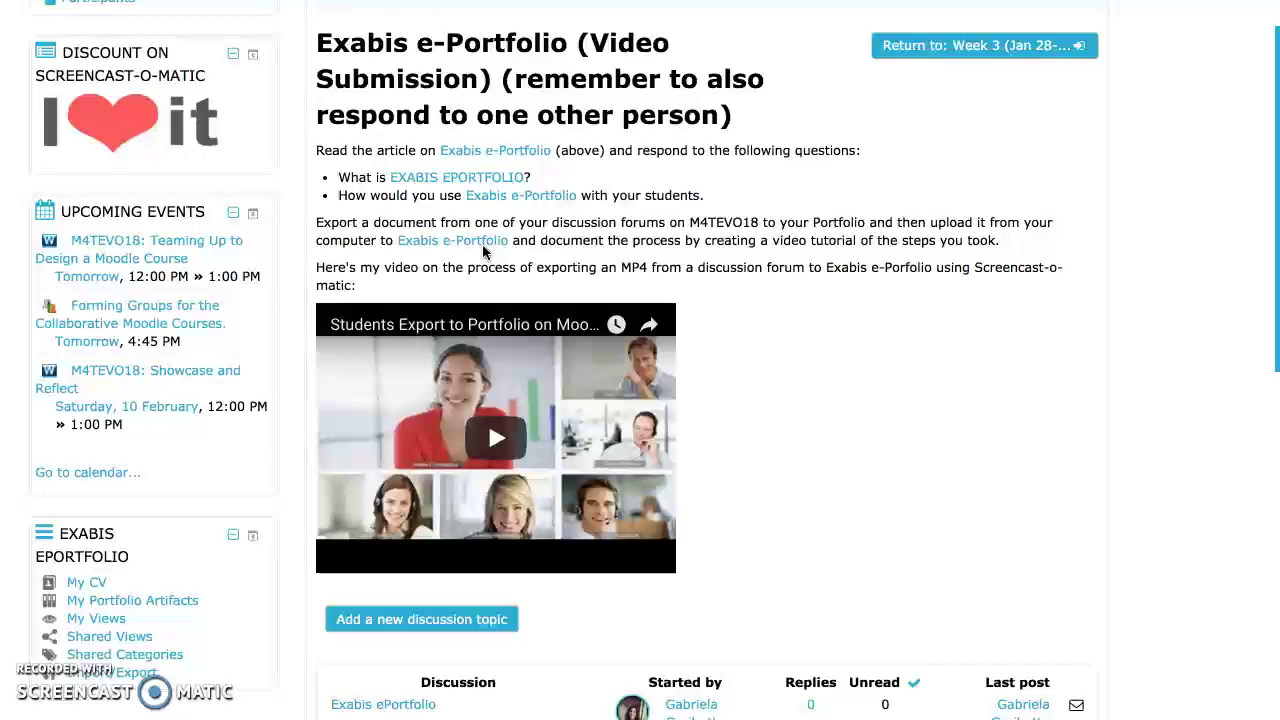
pyautogui.scroll(2, 484, 251)
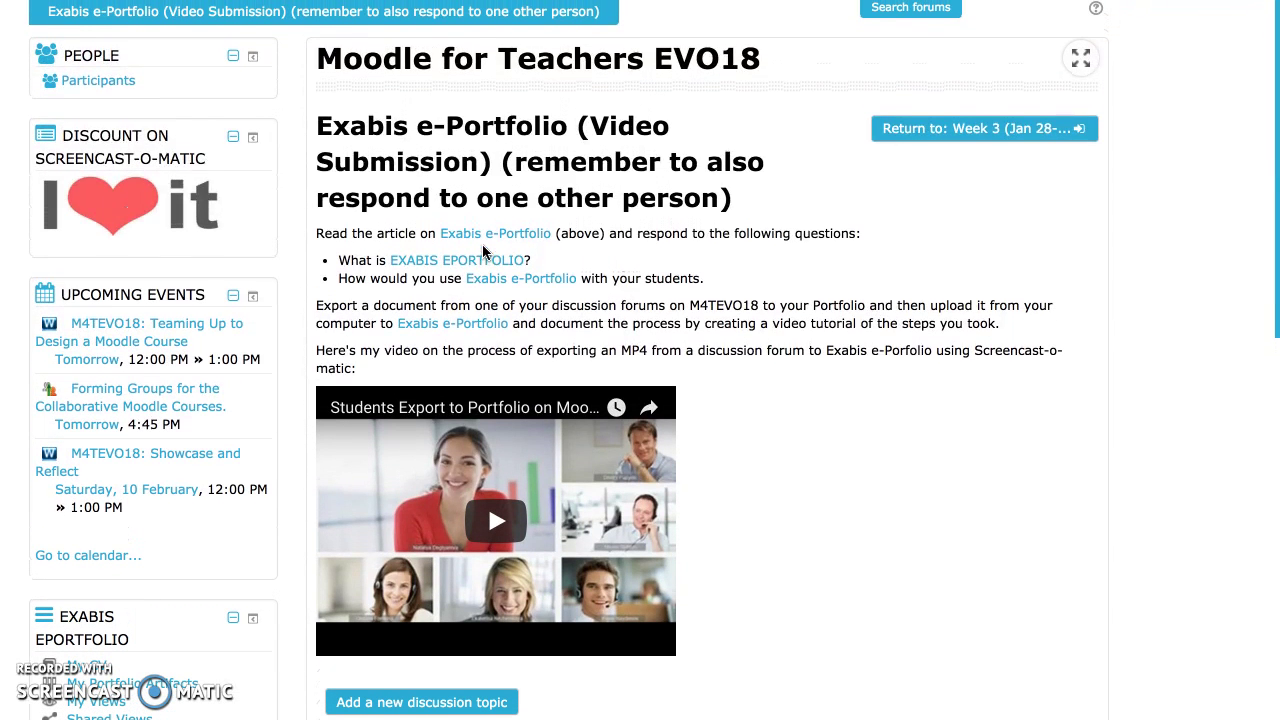
pyautogui.scroll(2, 484, 251)
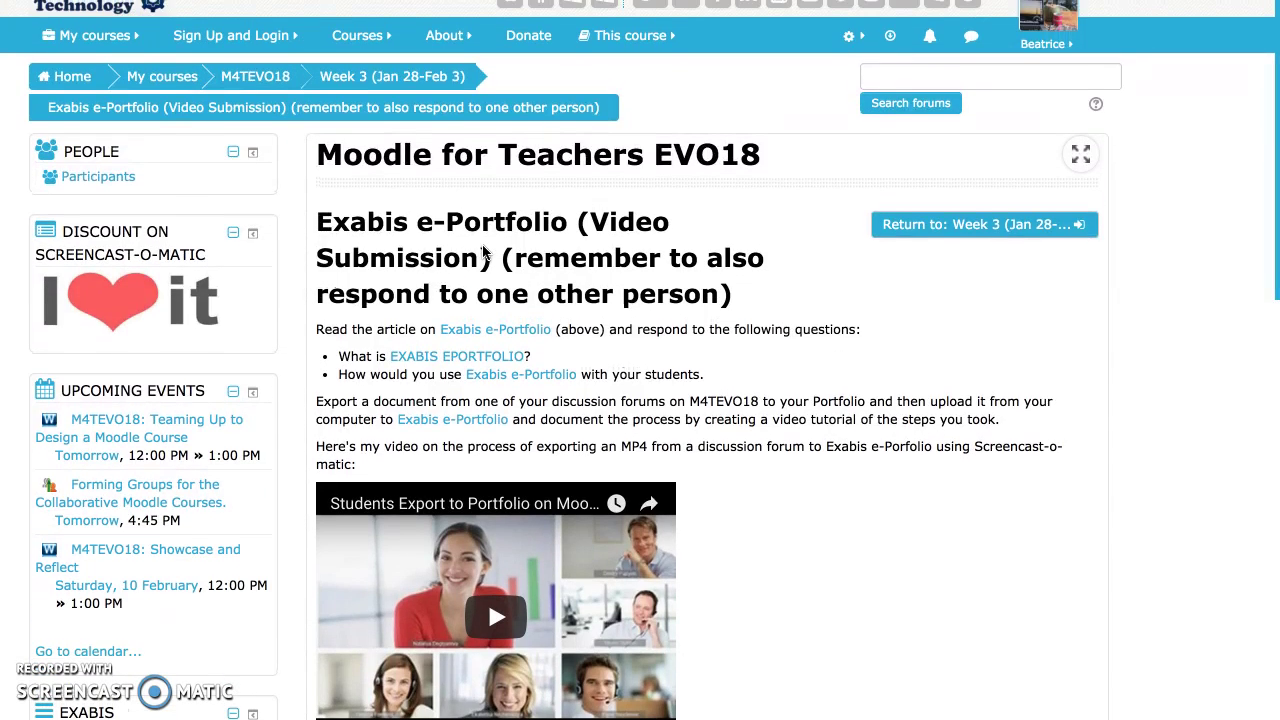
# - Open the list of discussions you started from the user menu
pyautogui.click(1042, 40)
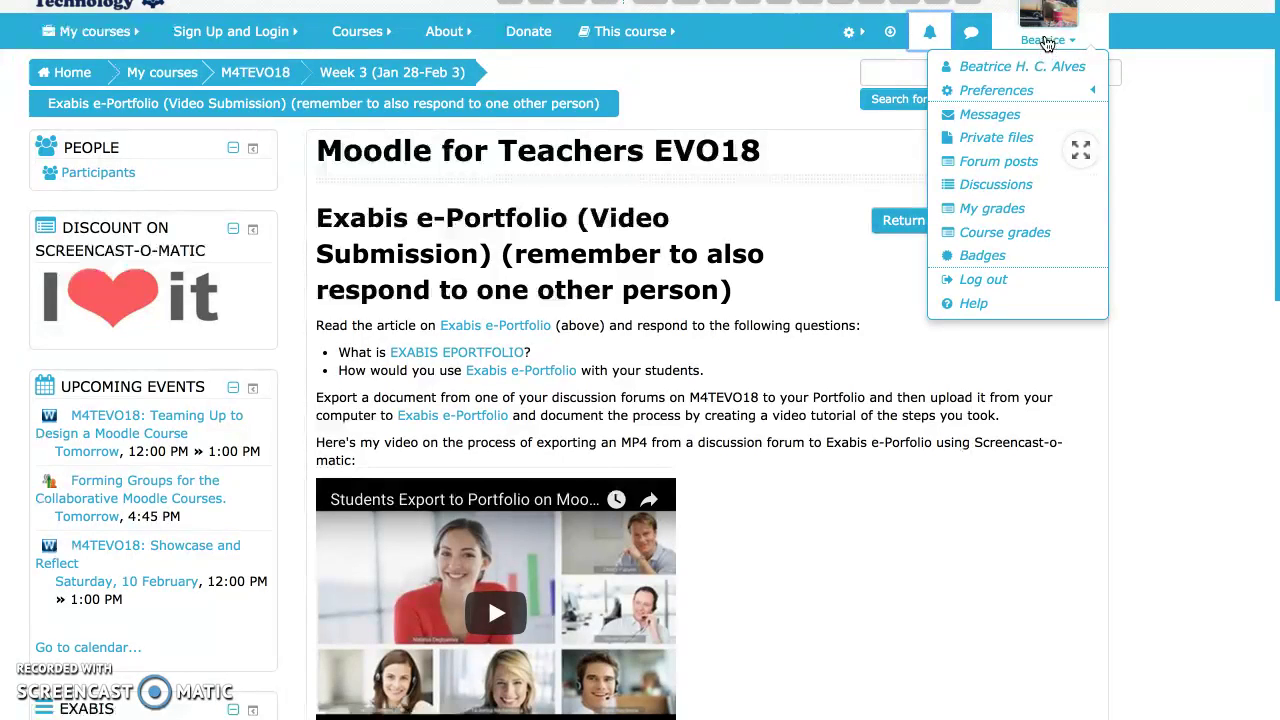
pyautogui.click(996, 185)
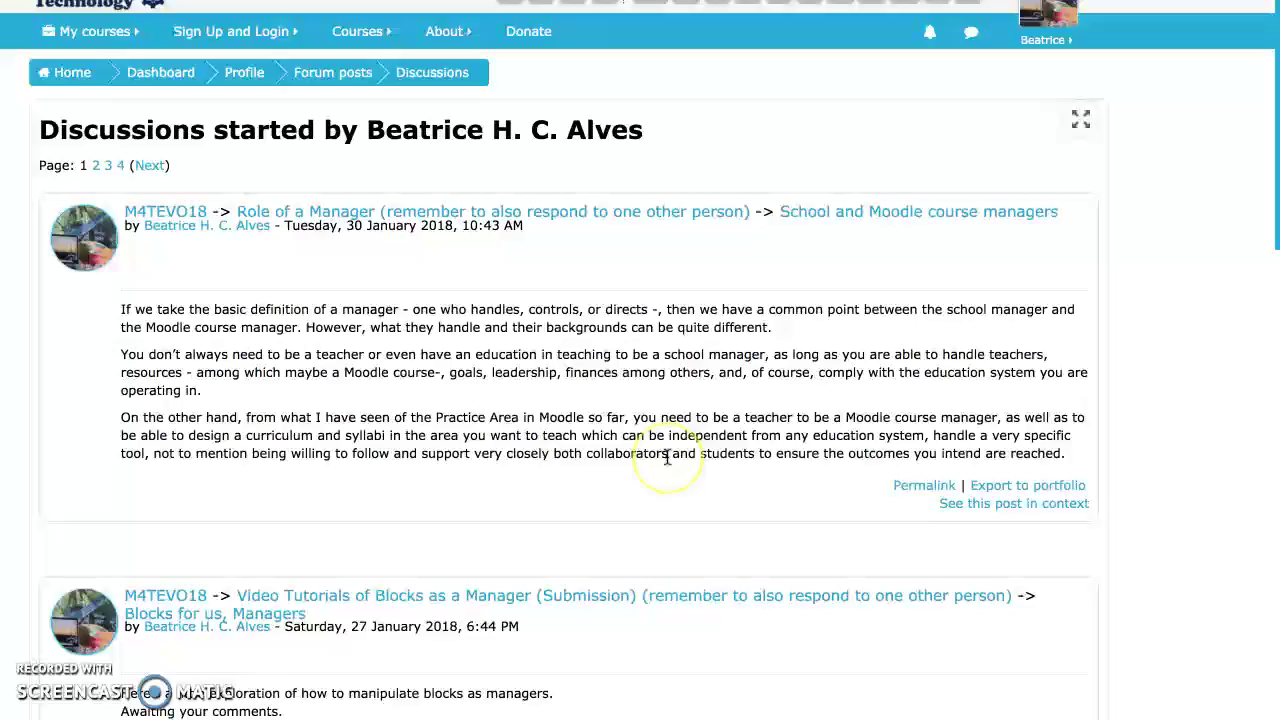
pyautogui.scroll(-2, 815, 535)
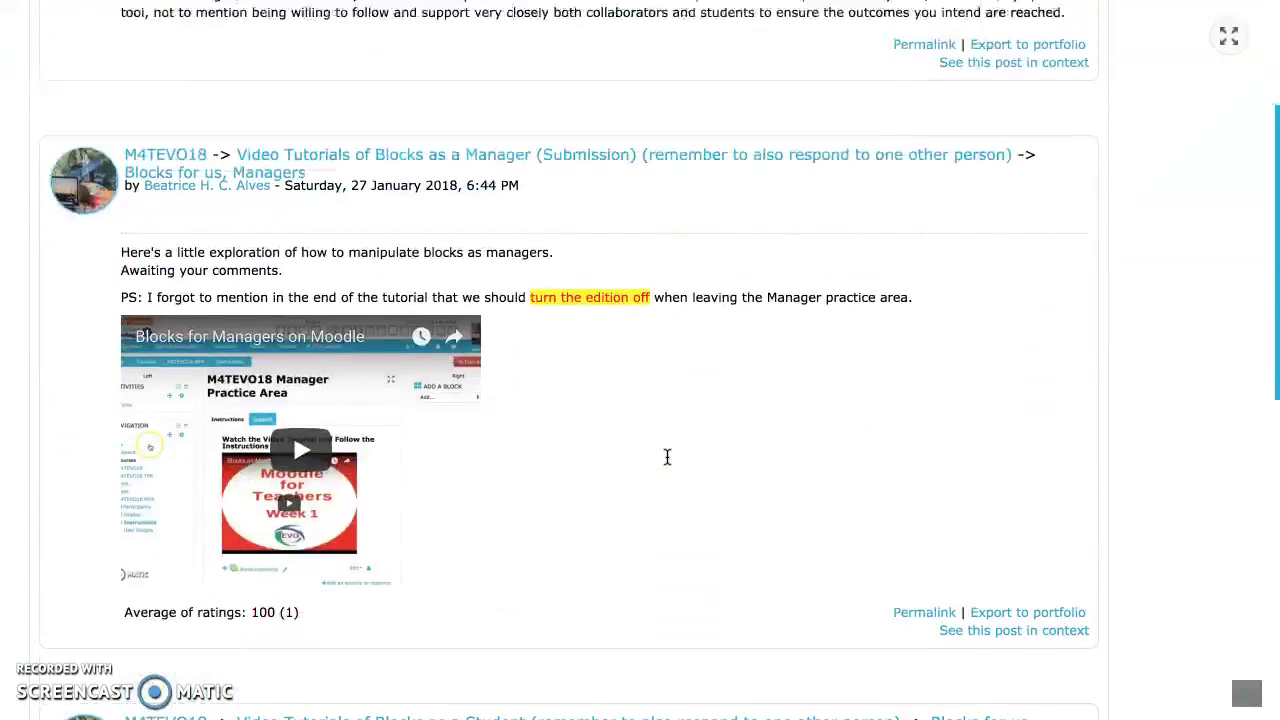
pyautogui.scroll(-10, 667, 457)
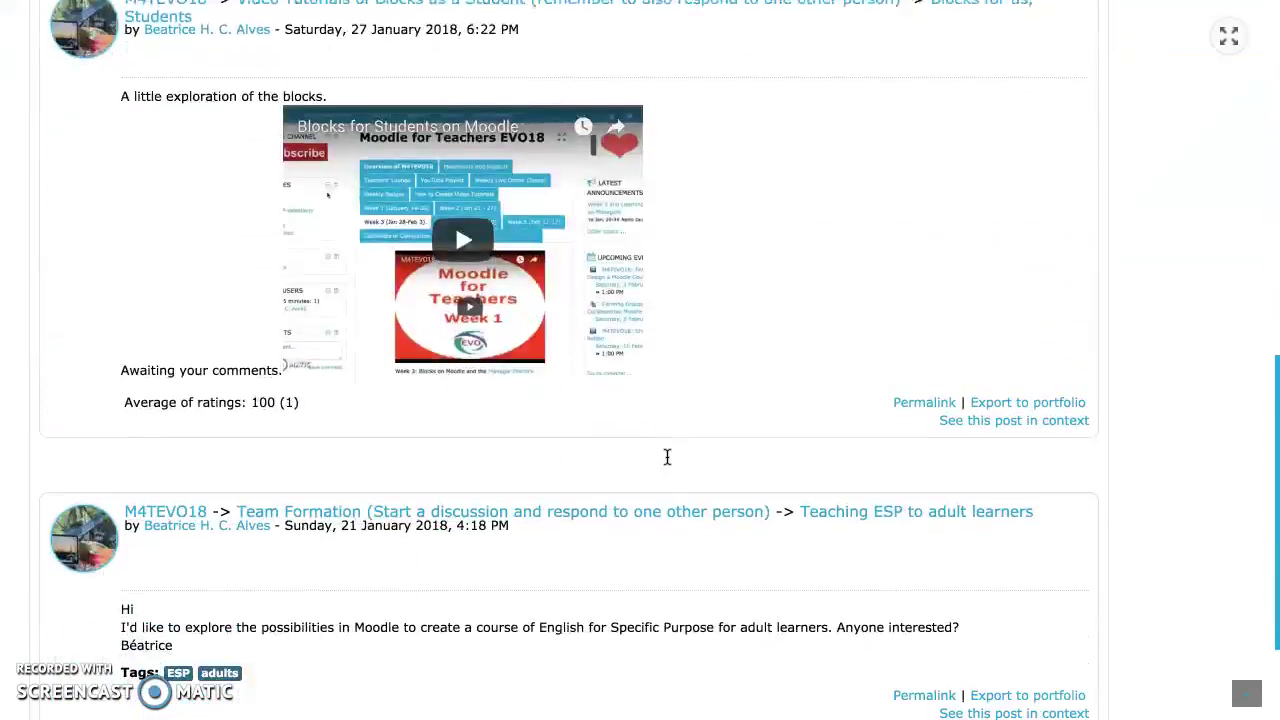
pyautogui.scroll(10, 667, 457)
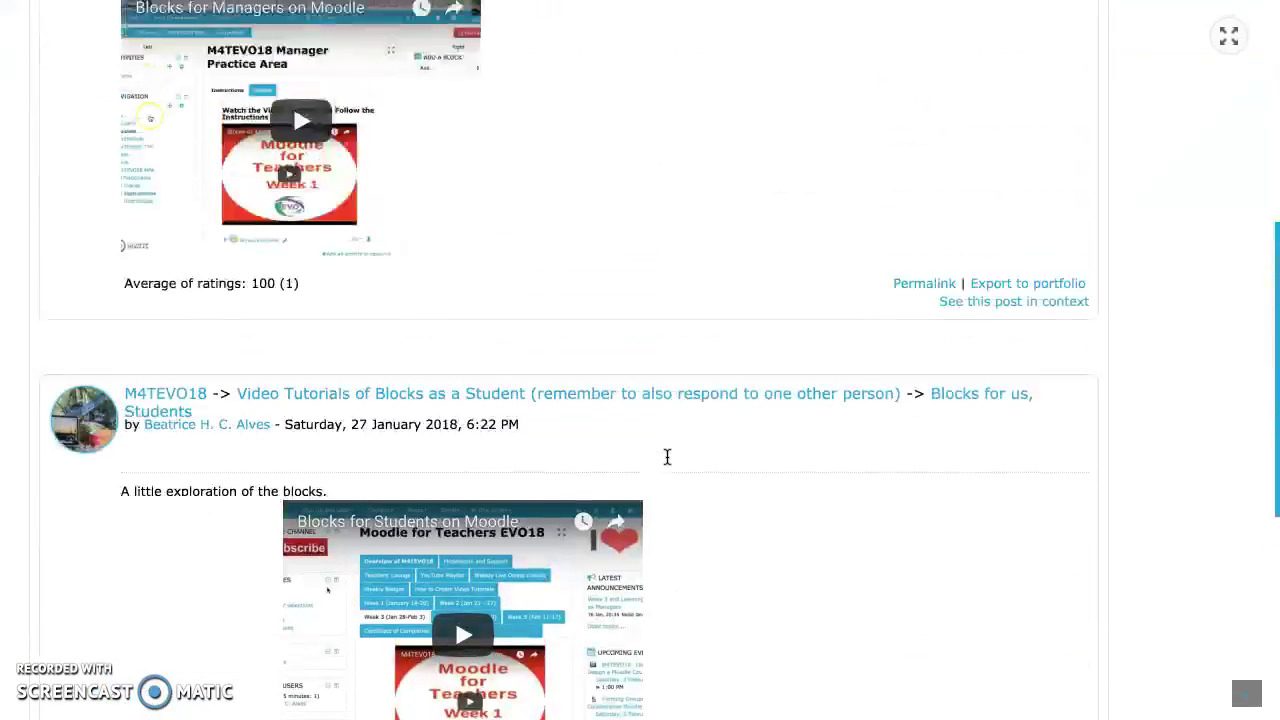
pyautogui.scroll(3, 667, 457)
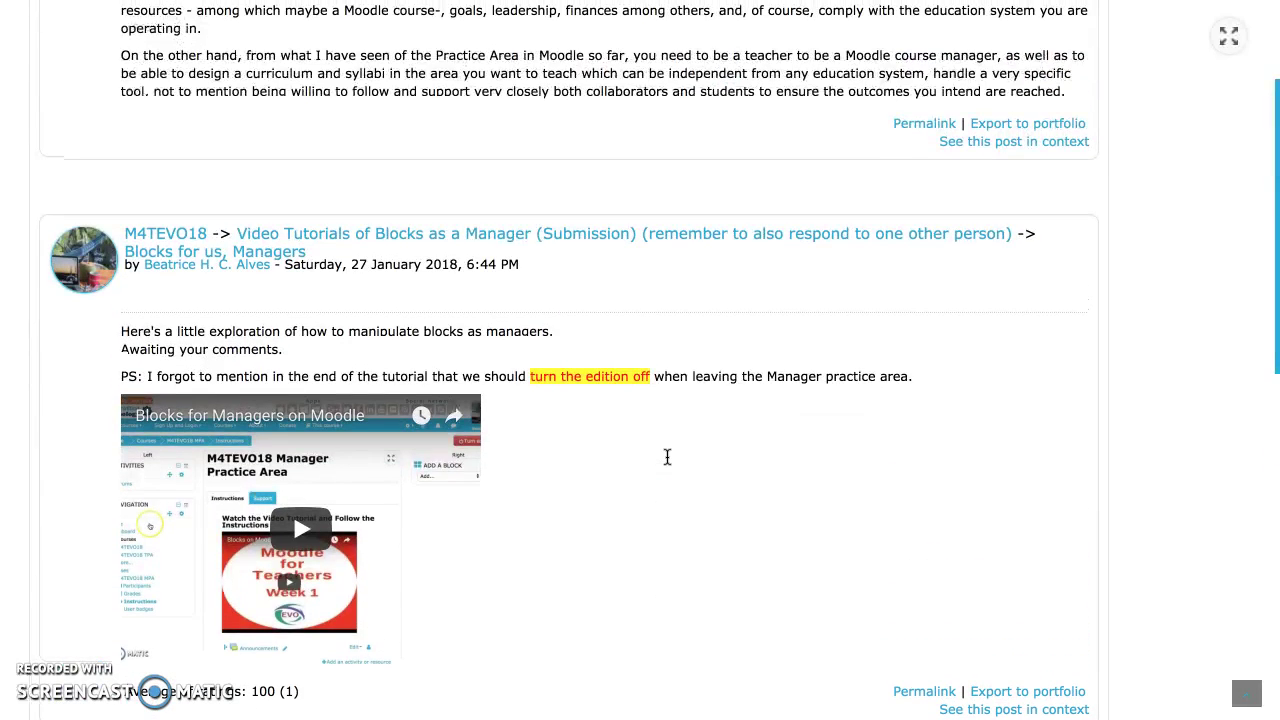
pyautogui.scroll(3, 667, 457)
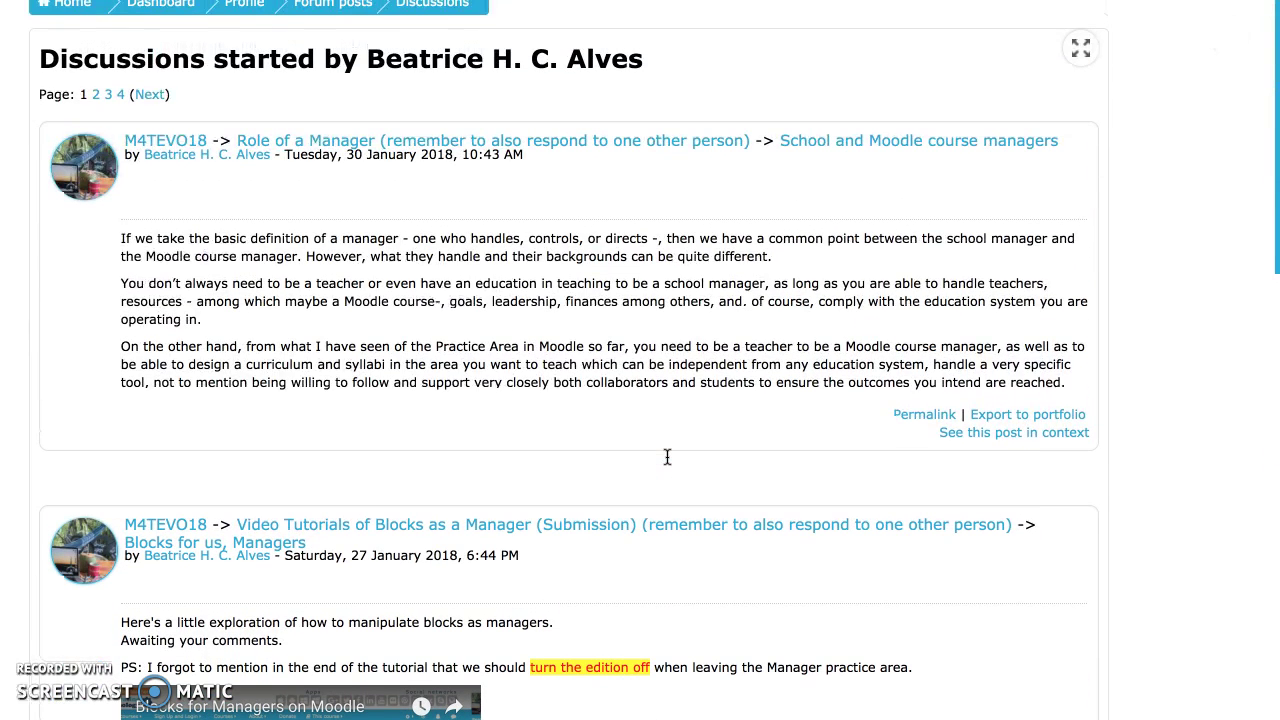
pyautogui.scroll(1, 667, 457)
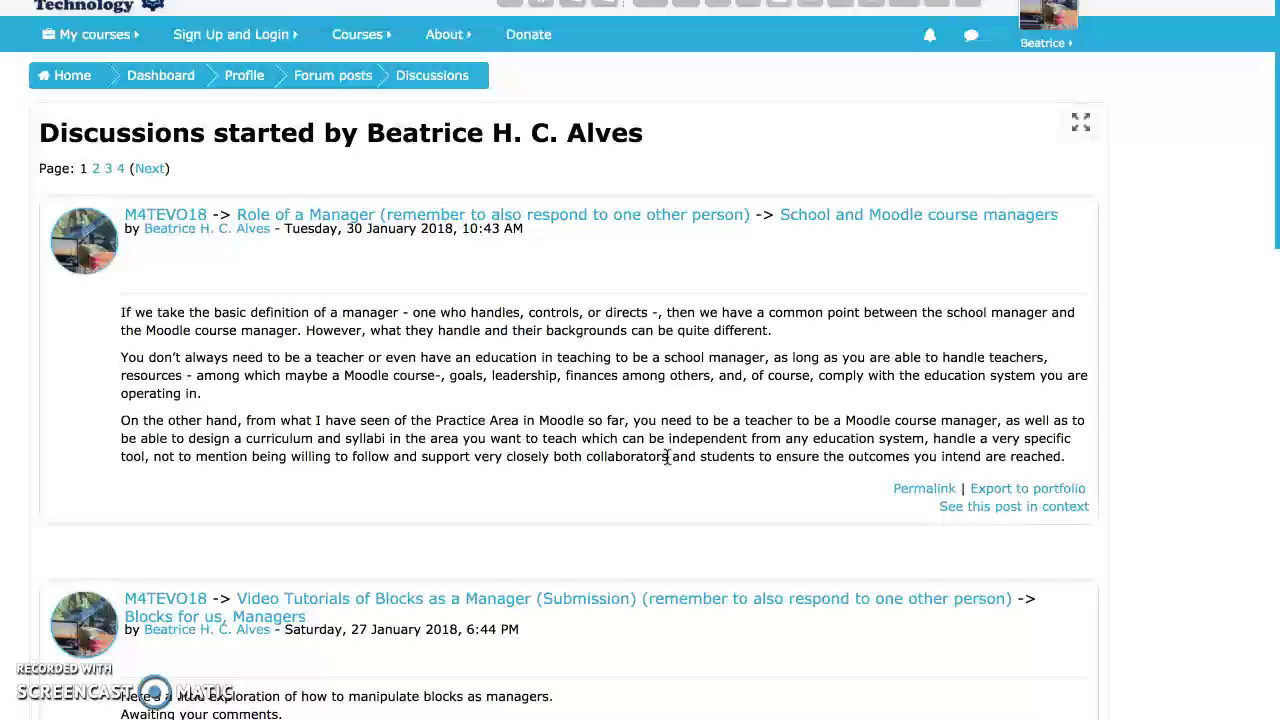
# - Go to page 2 and scroll to the 'Classroom teacher vs. Moodle teacher' reply
pyautogui.click(255, 367)
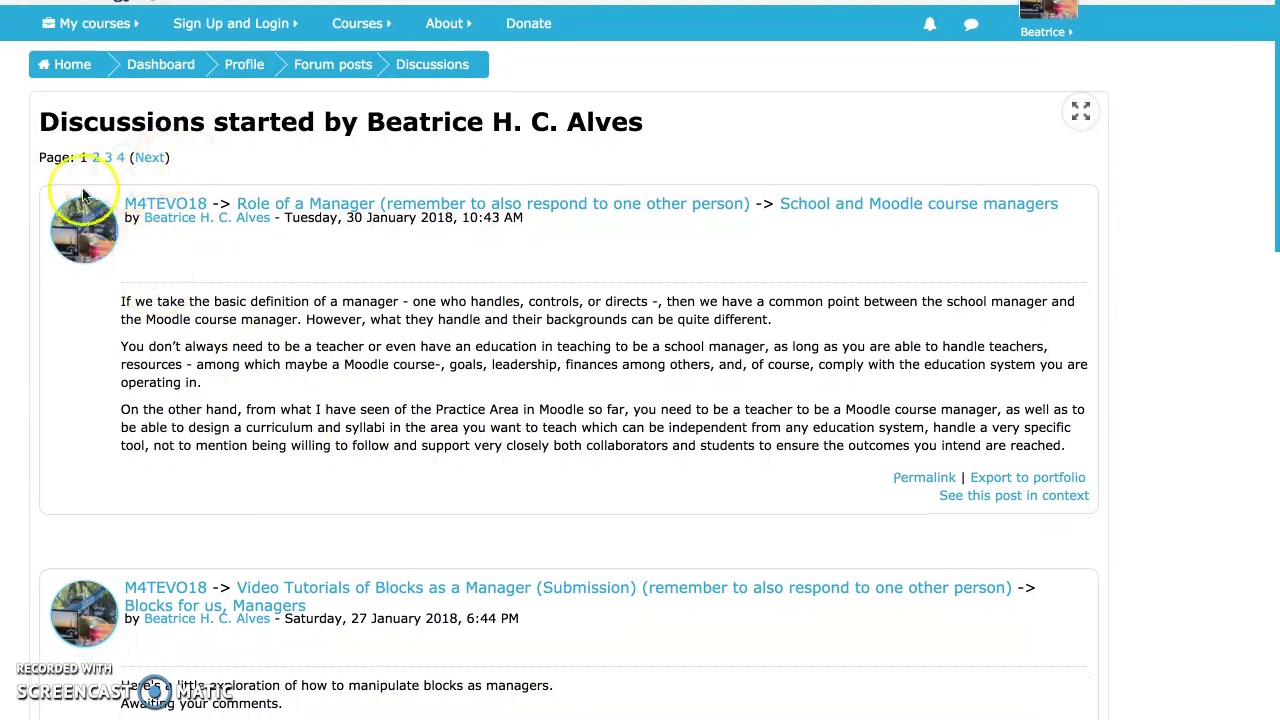
pyautogui.click(97, 159)
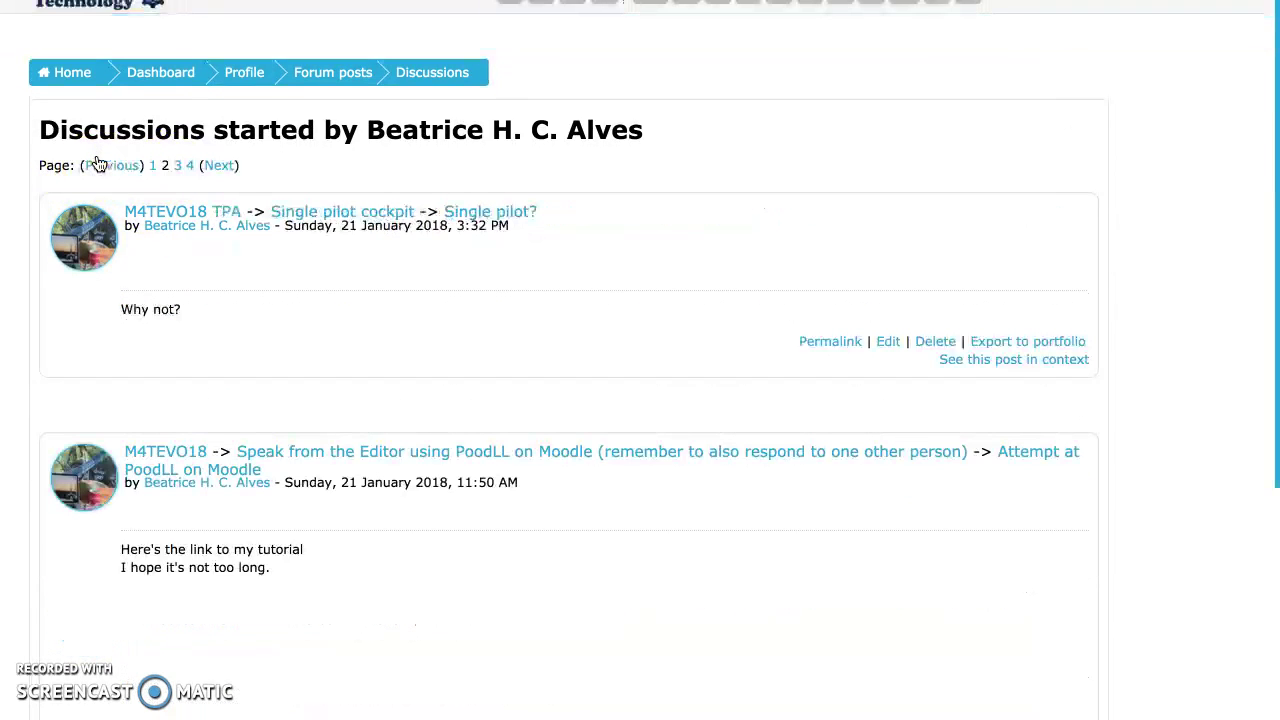
pyautogui.scroll(-15, 266, 345)
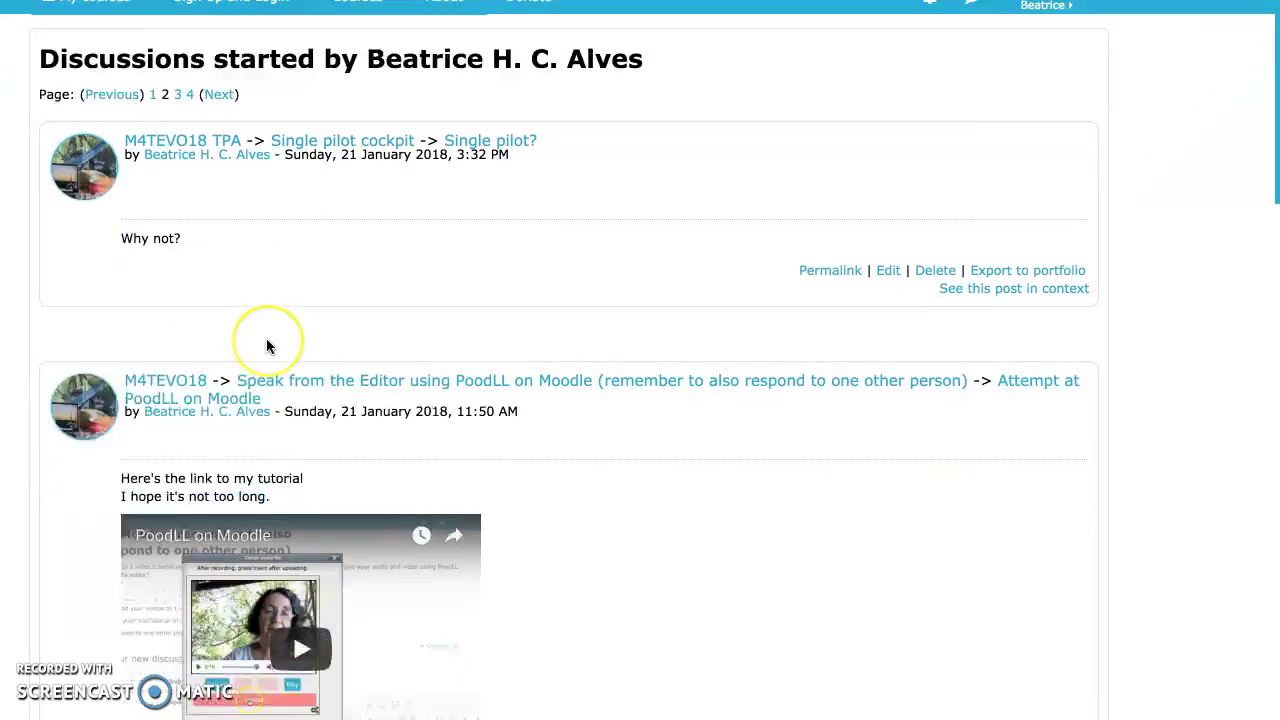
pyautogui.scroll(-3, 266, 345)
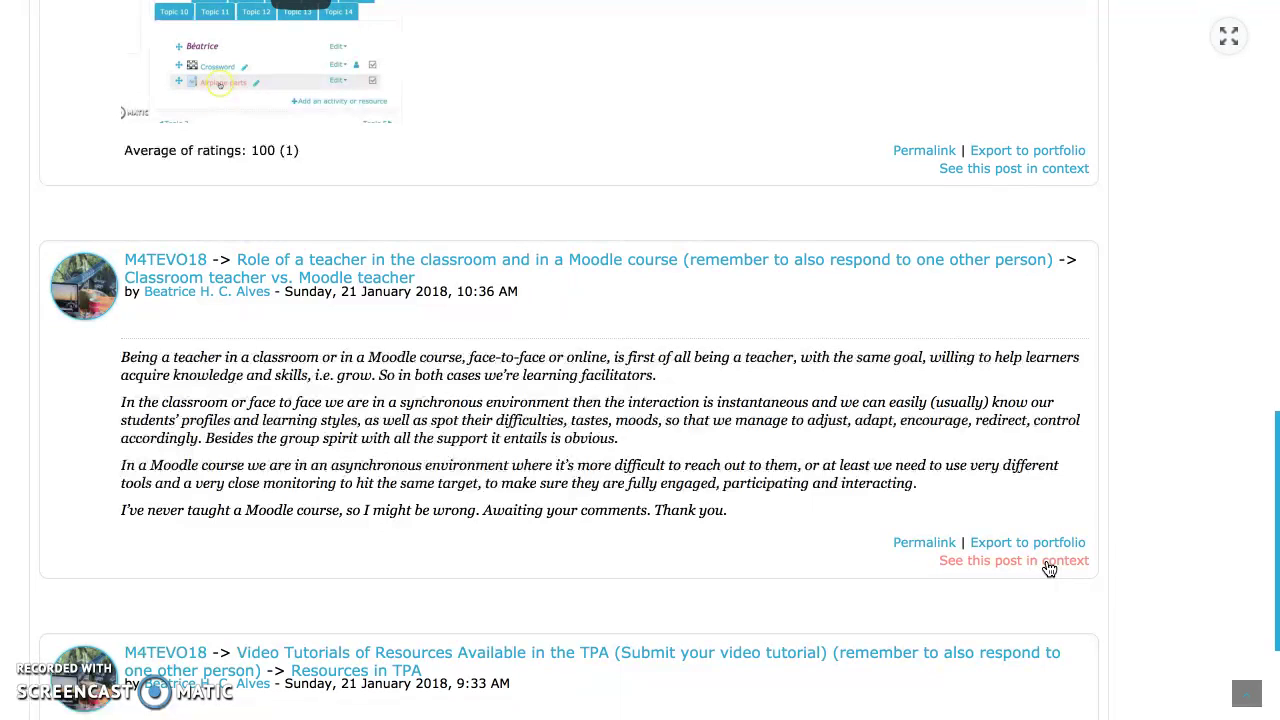
# - Open the 'Classroom teacher vs. Moodle teacher' post in context and reach its Export to portfolio page
pyautogui.click(1049, 565)
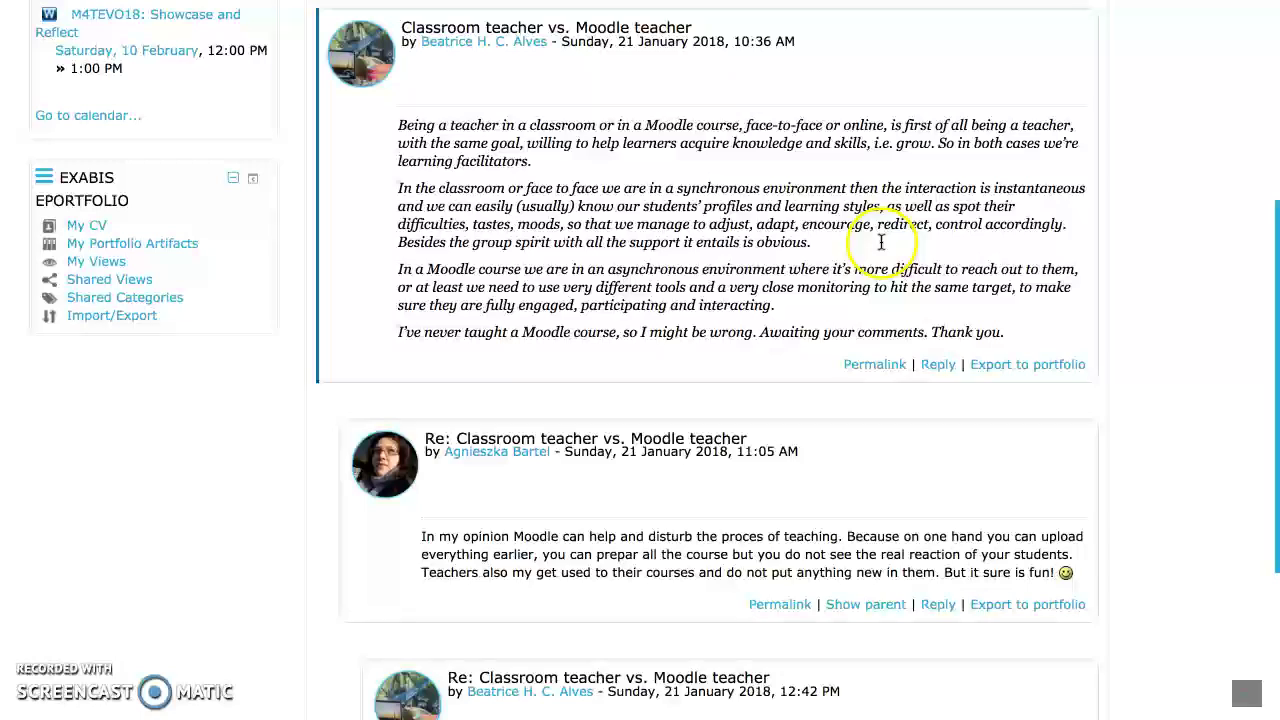
pyautogui.scroll(-1, 858, 248)
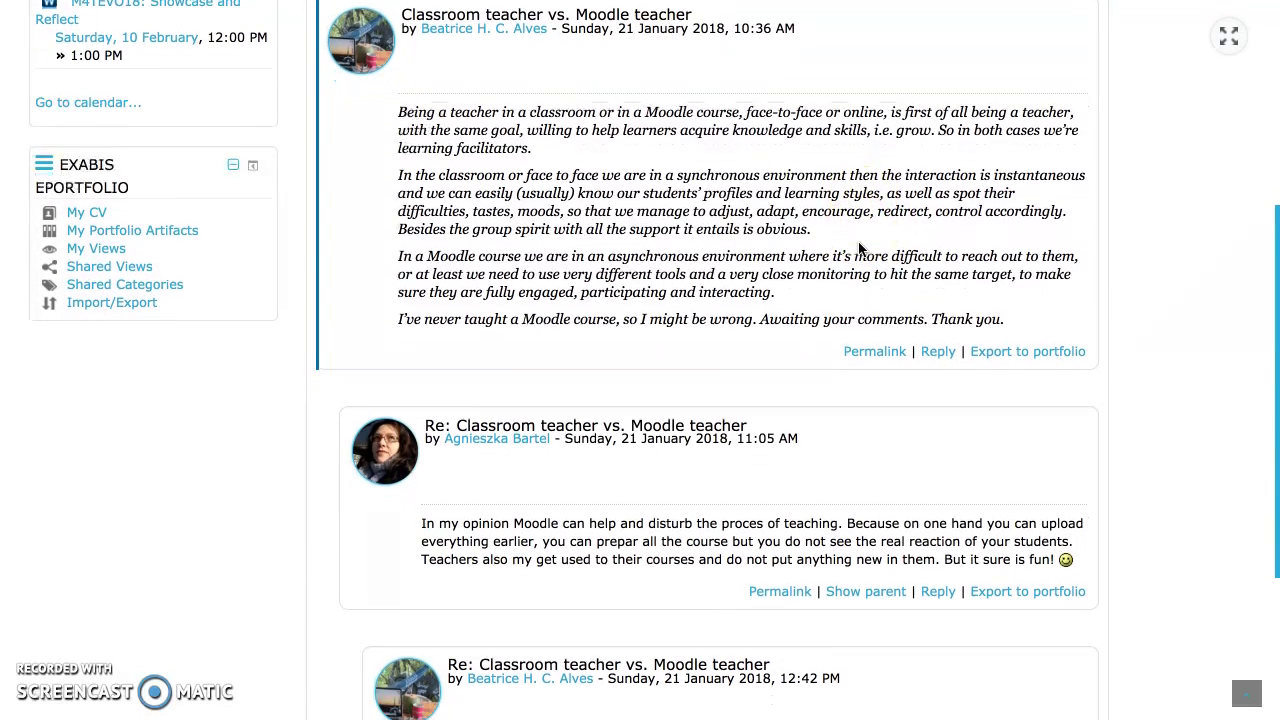
pyautogui.scroll(-3, 858, 248)
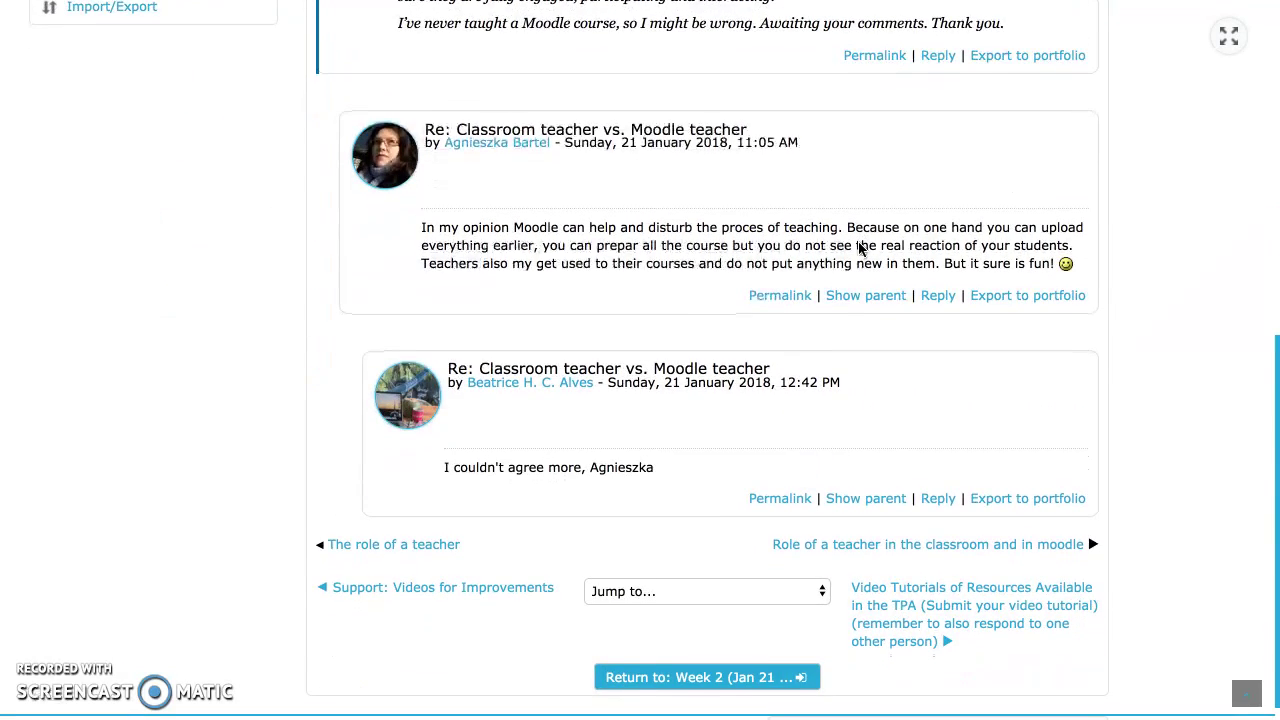
pyautogui.scroll(5, 858, 248)
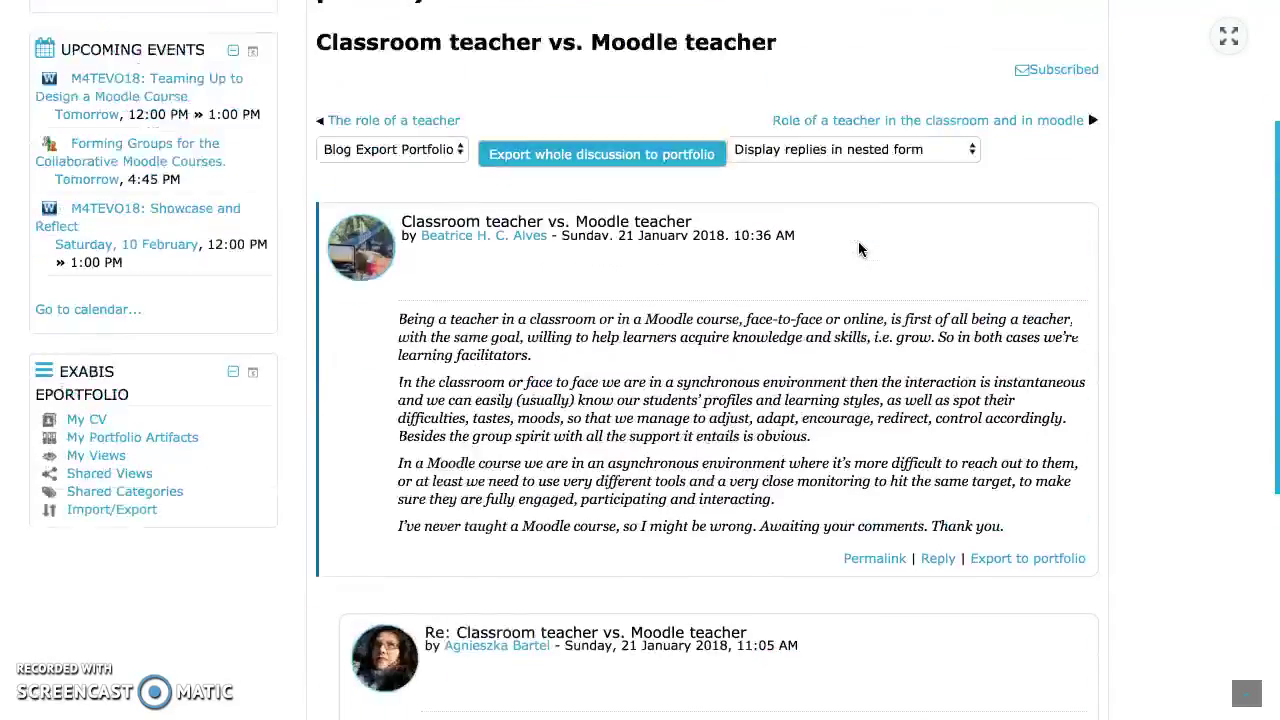
pyautogui.scroll(2, 858, 249)
pyautogui.scroll(-2, 858, 249)
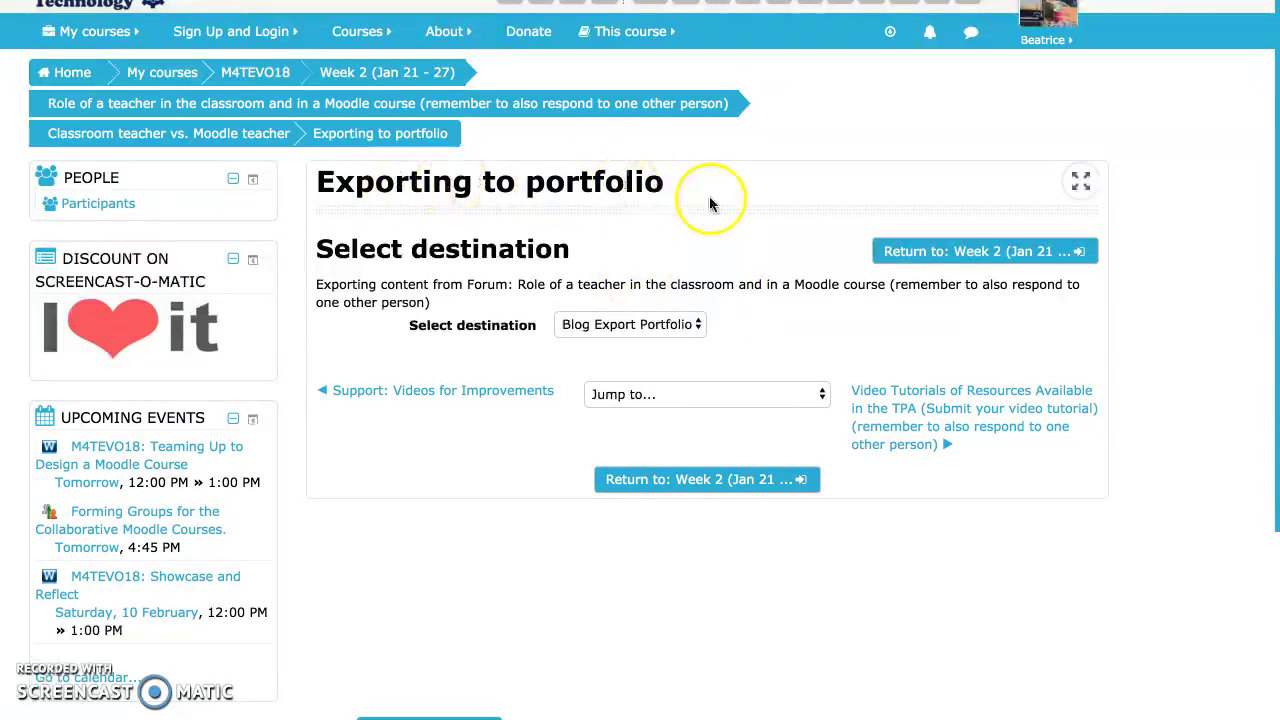
# - Choose Google Docs as the export destination and complete the export
pyautogui.click(700, 328)
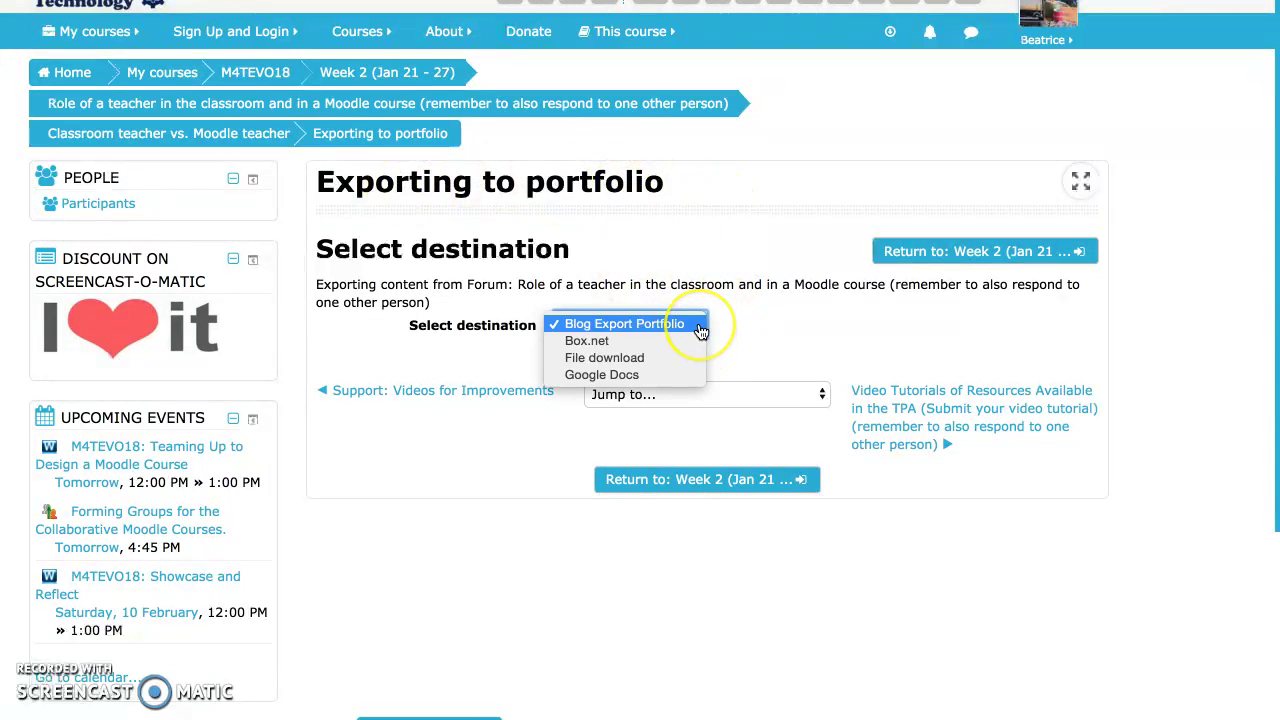
pyautogui.click(603, 378)
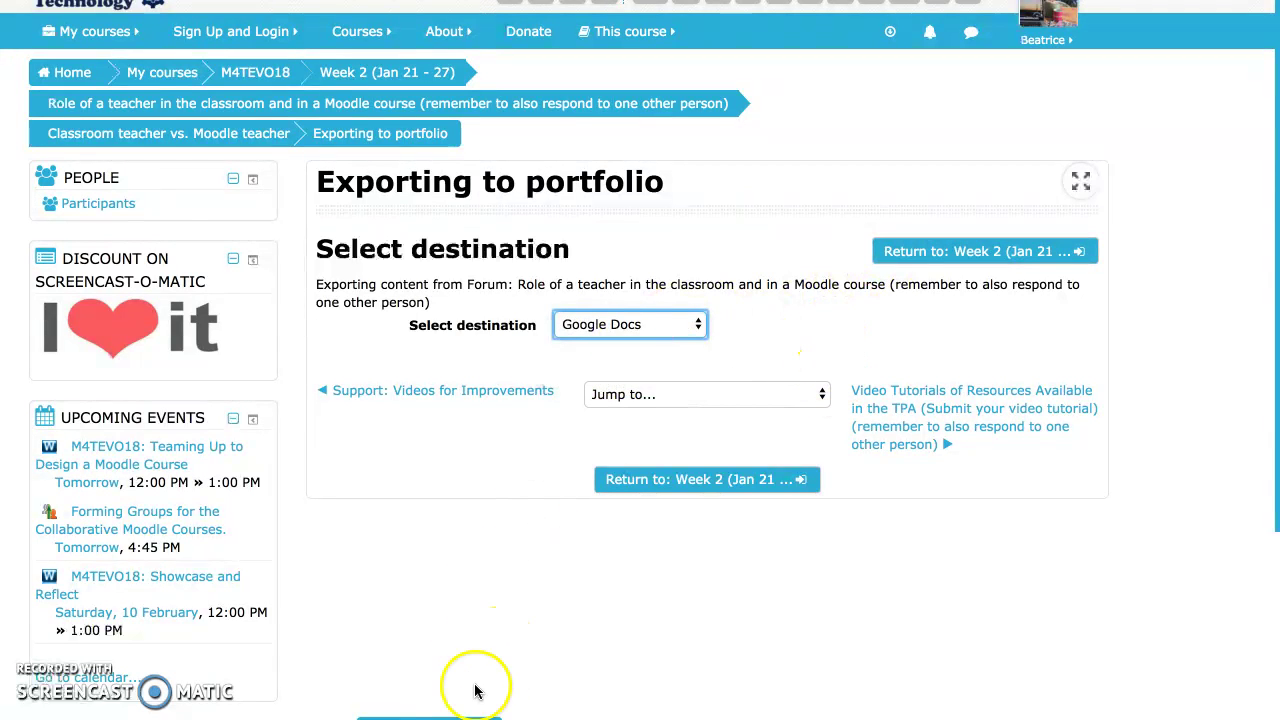
pyautogui.scroll(-3, 465, 605)
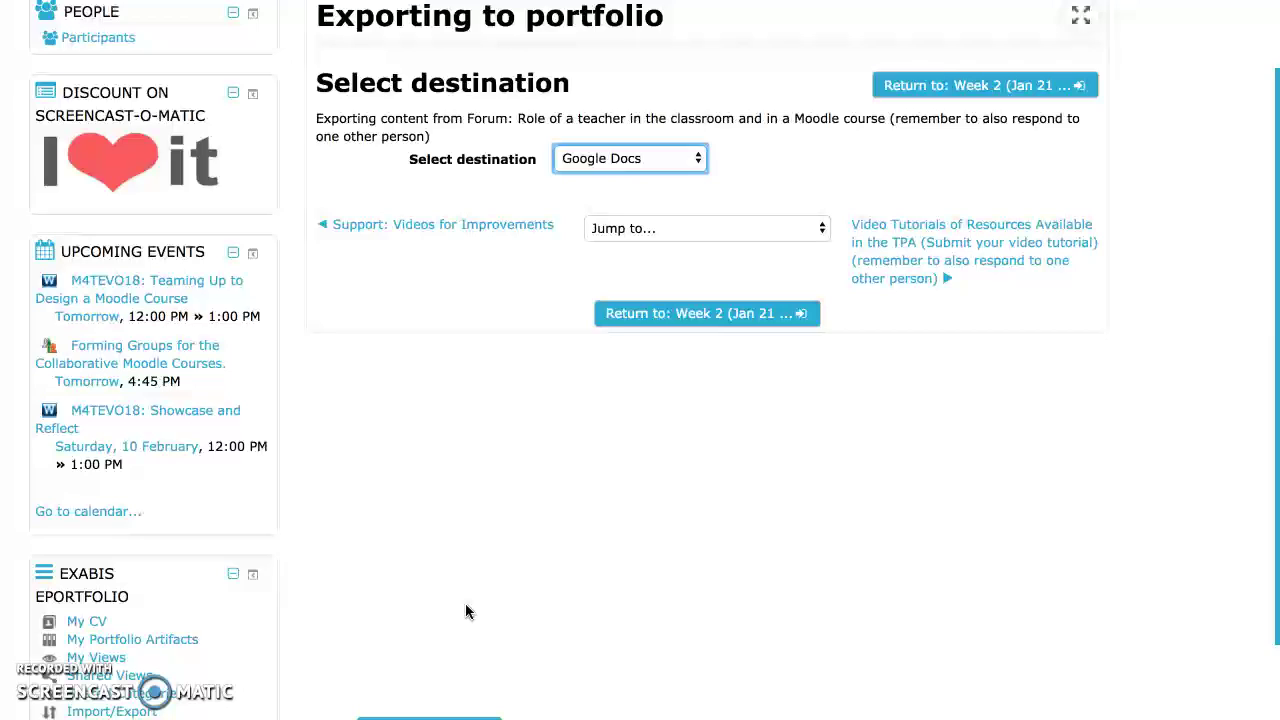
pyautogui.click(486, 478)
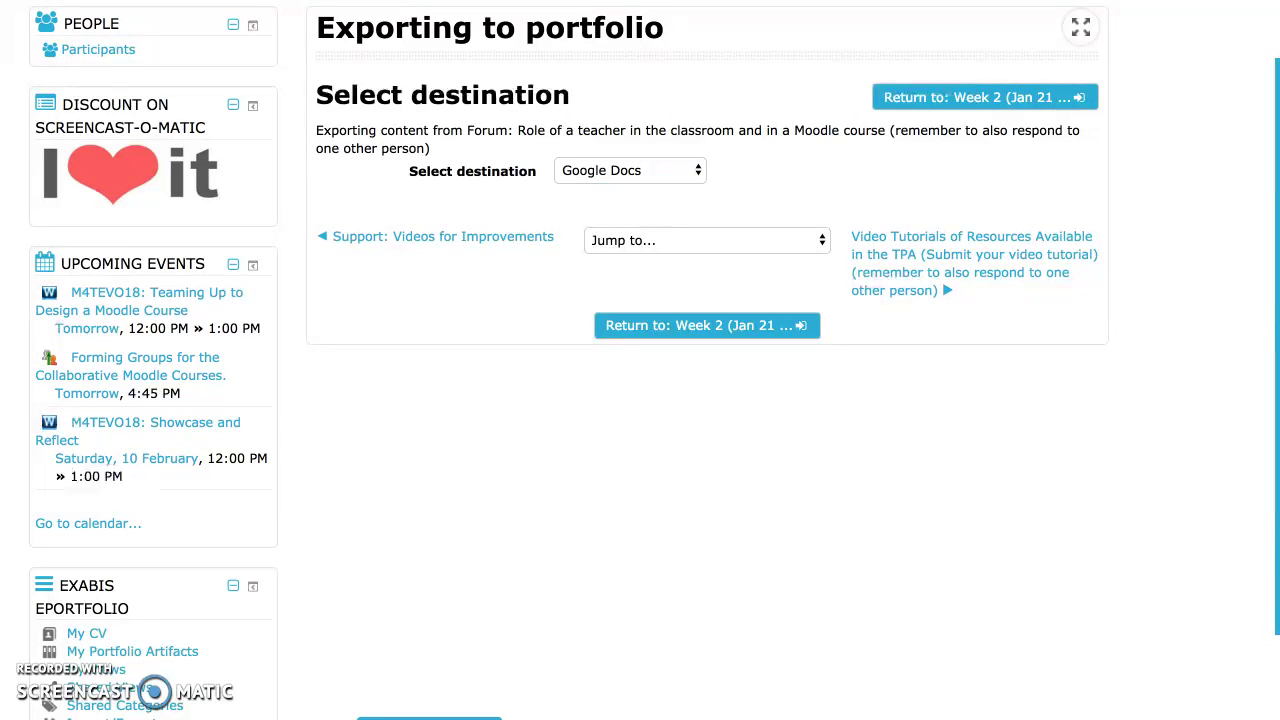
pyautogui.click(395, 693)
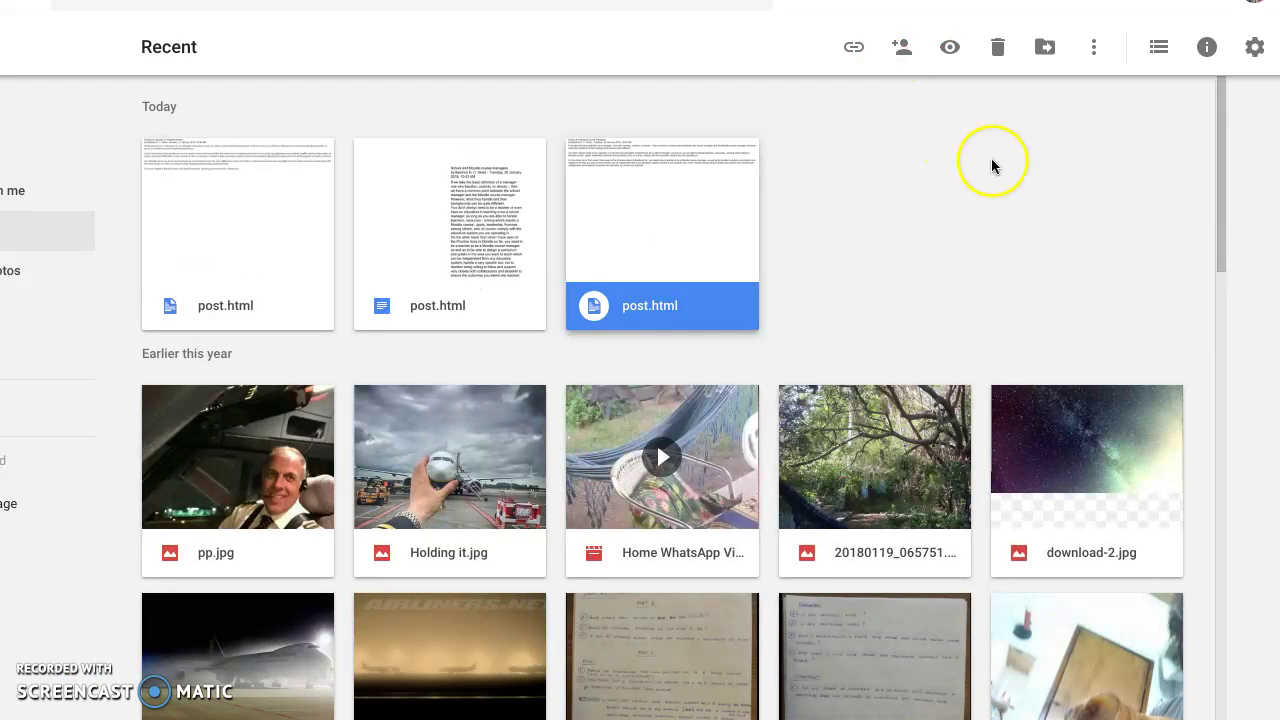
# - Preview the first post.html file in Google Drive's Recent list
pyautogui.click(238, 249)
pyautogui.doubleClick(237, 249)
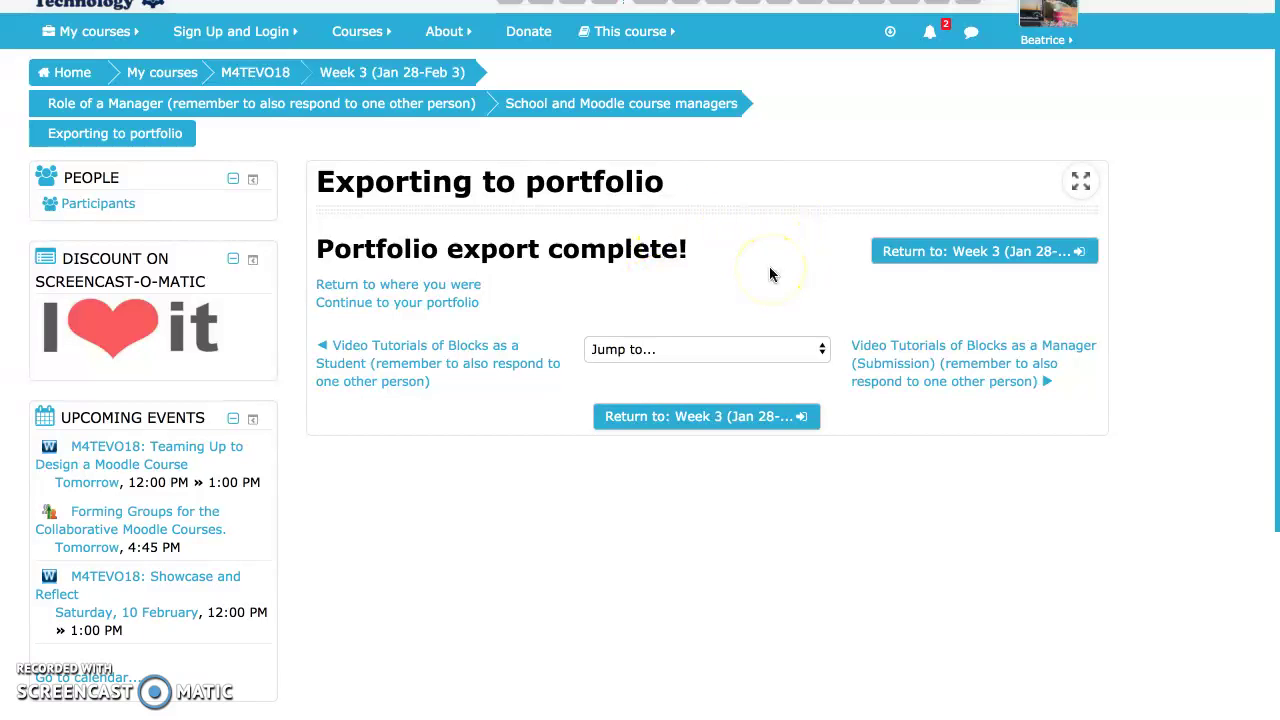
# - Go to Exabis ePortfolio's My Portfolio Artifacts and open the Import form under Import/Export
pyautogui.scroll(-5, 500, 534)
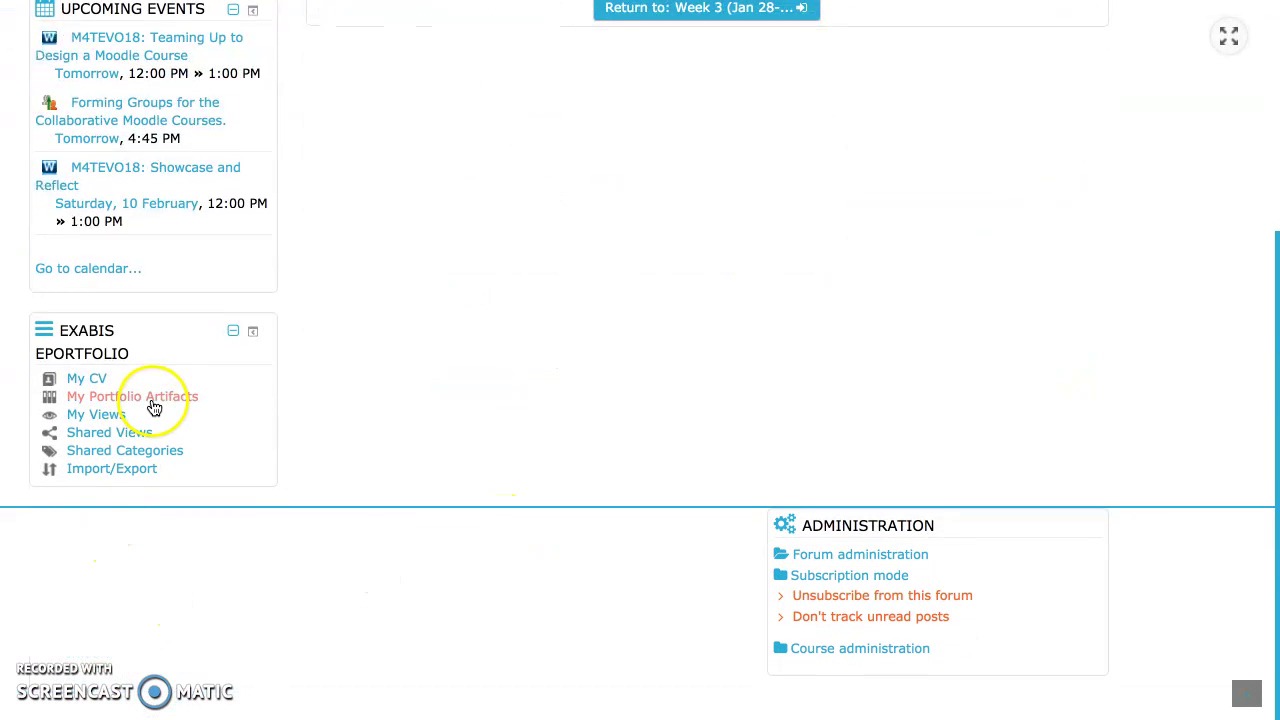
pyautogui.click(154, 406)
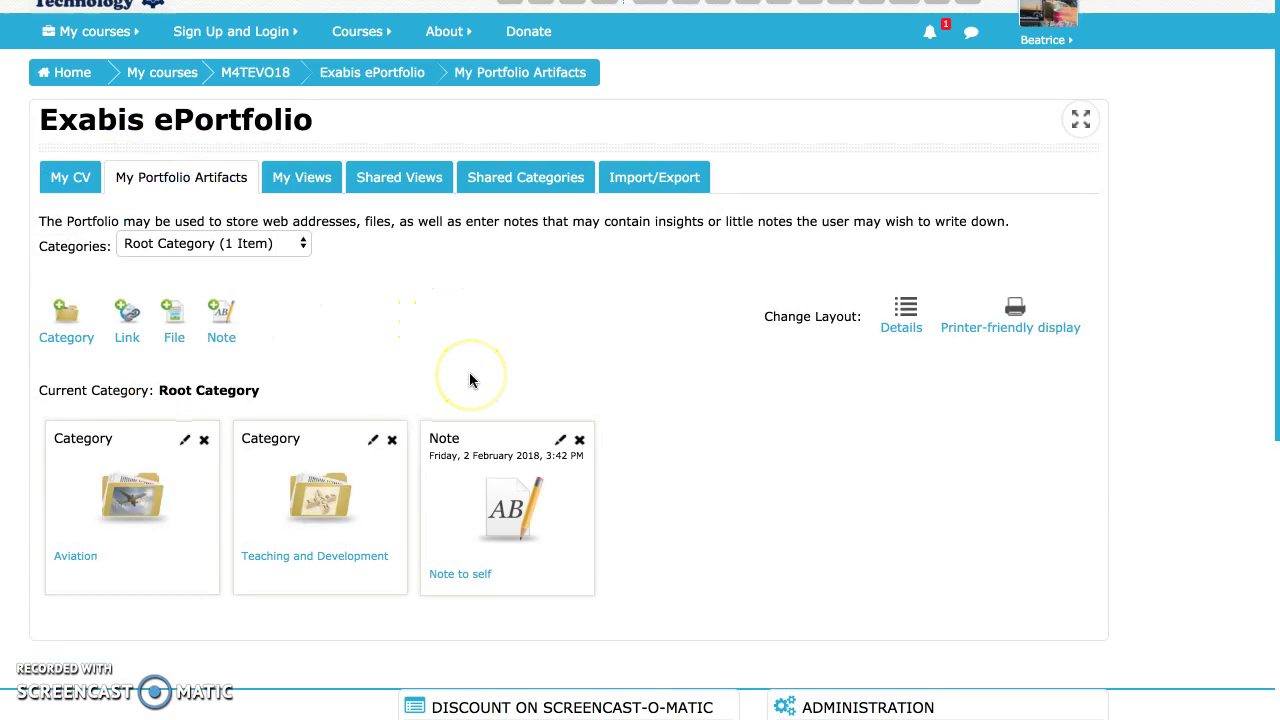
pyautogui.click(667, 182)
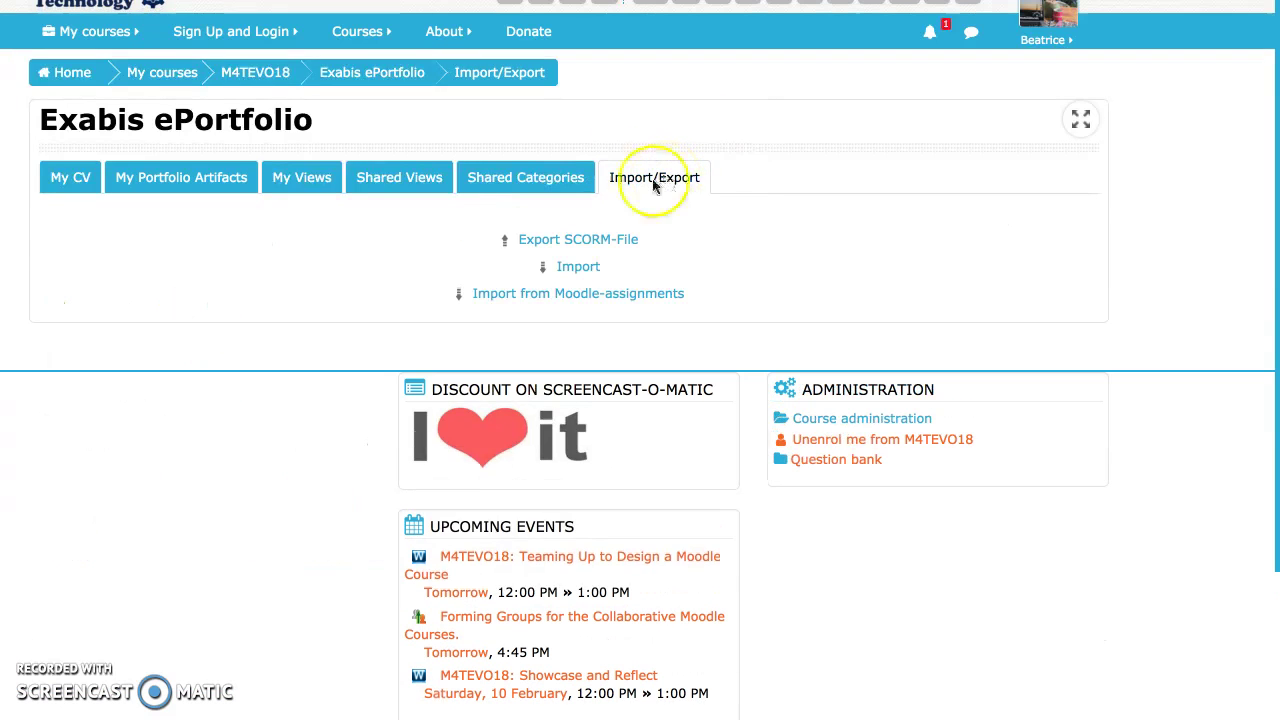
pyautogui.click(587, 272)
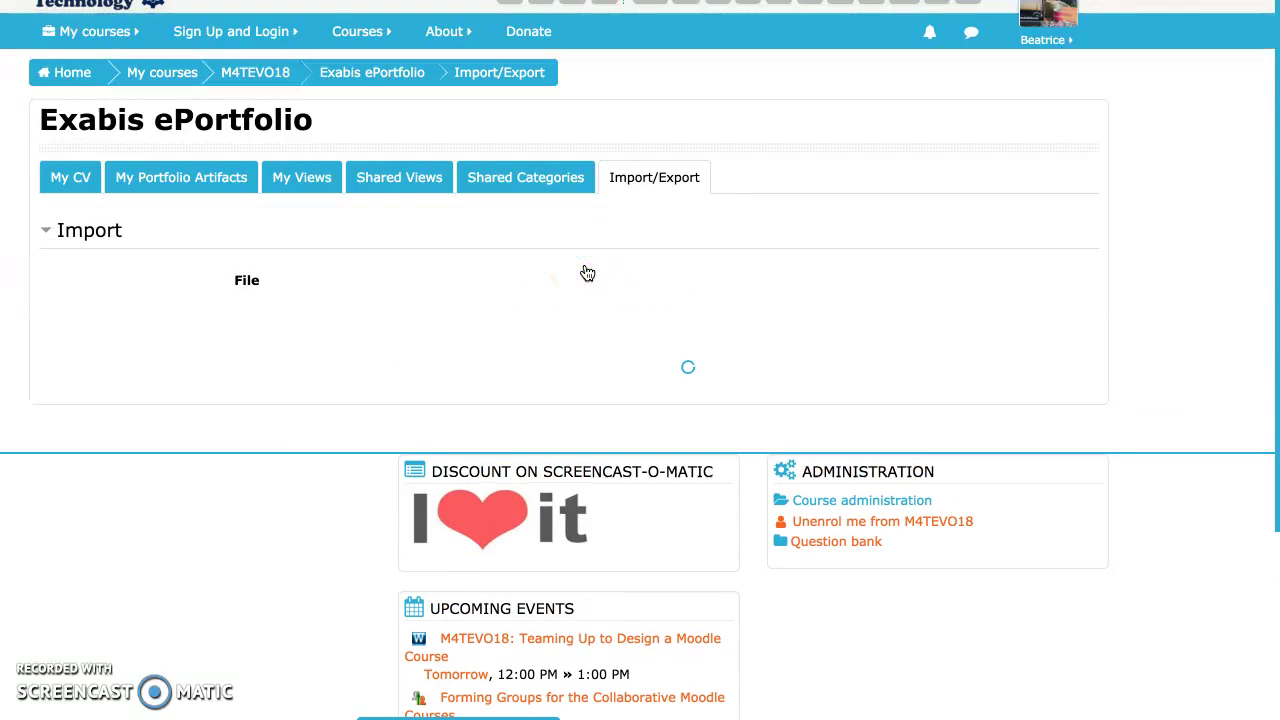
pyautogui.click(537, 253)
pyautogui.click(320, 287)
pyautogui.click(563, 174)
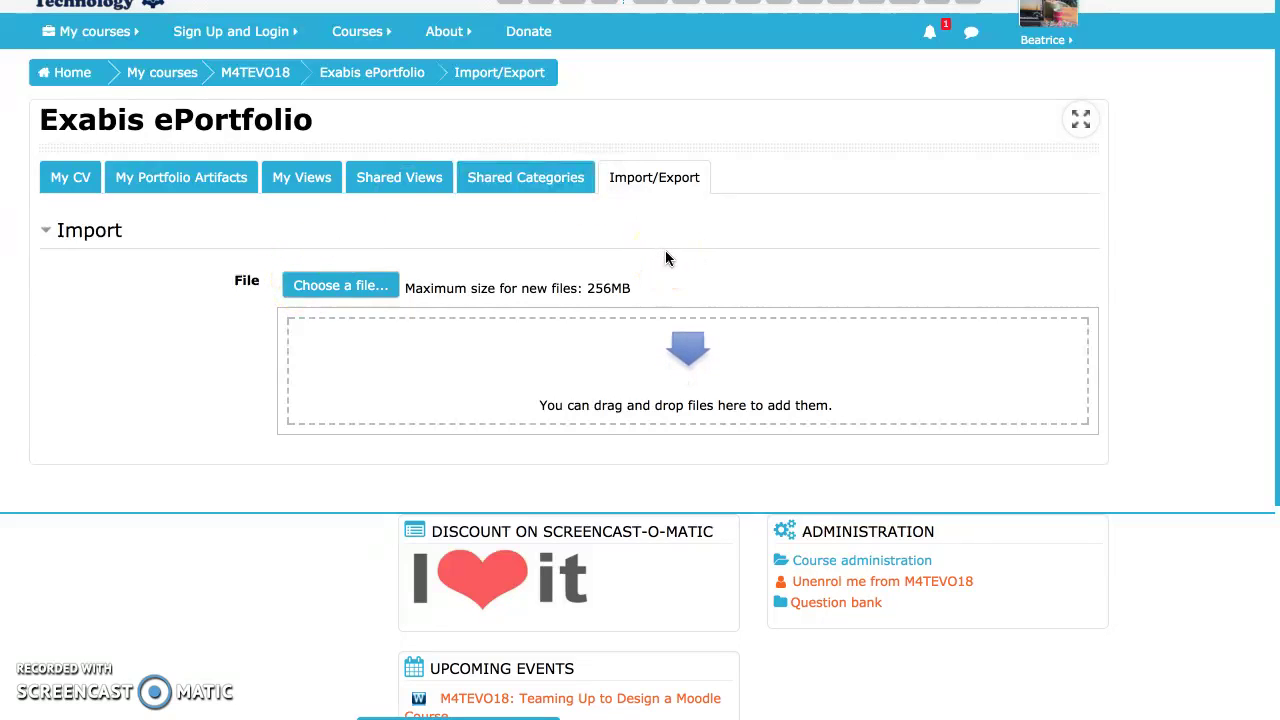
# - Select the newest post.html.gdoc from Google Drive, sorted by Last modified descending, for import
pyautogui.click(344, 287)
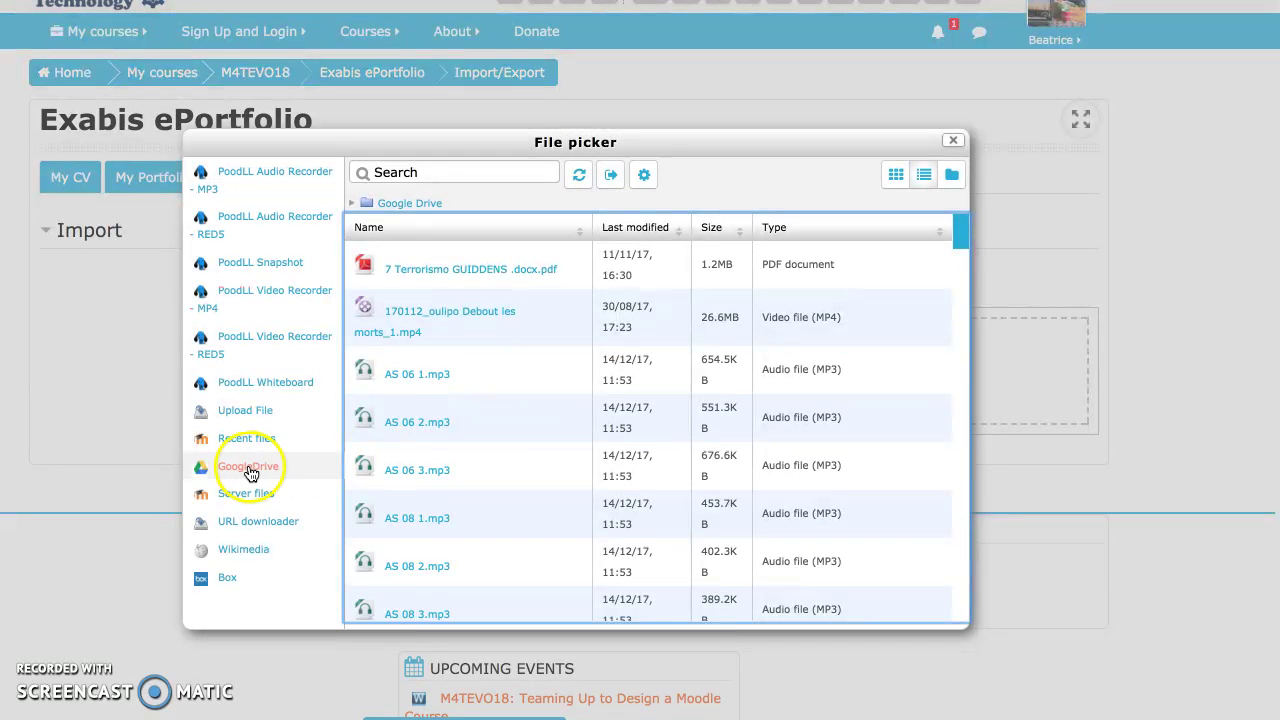
pyautogui.click(246, 472)
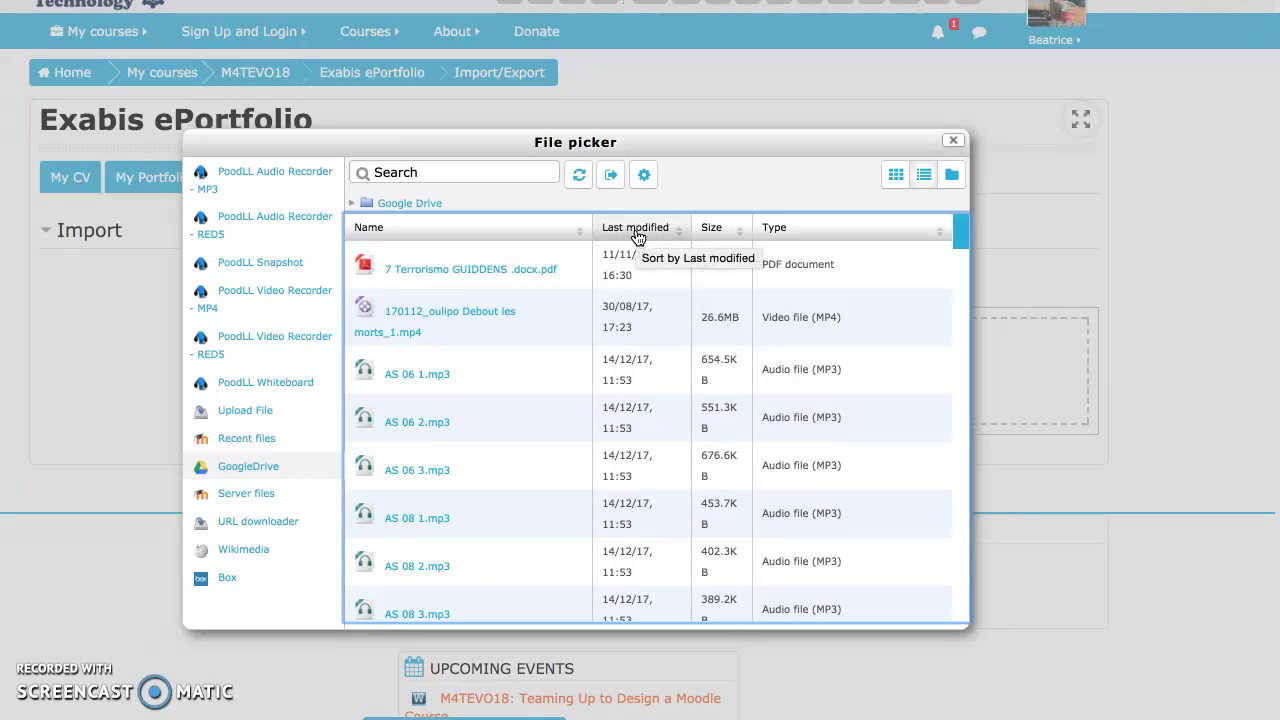
pyautogui.click(637, 230)
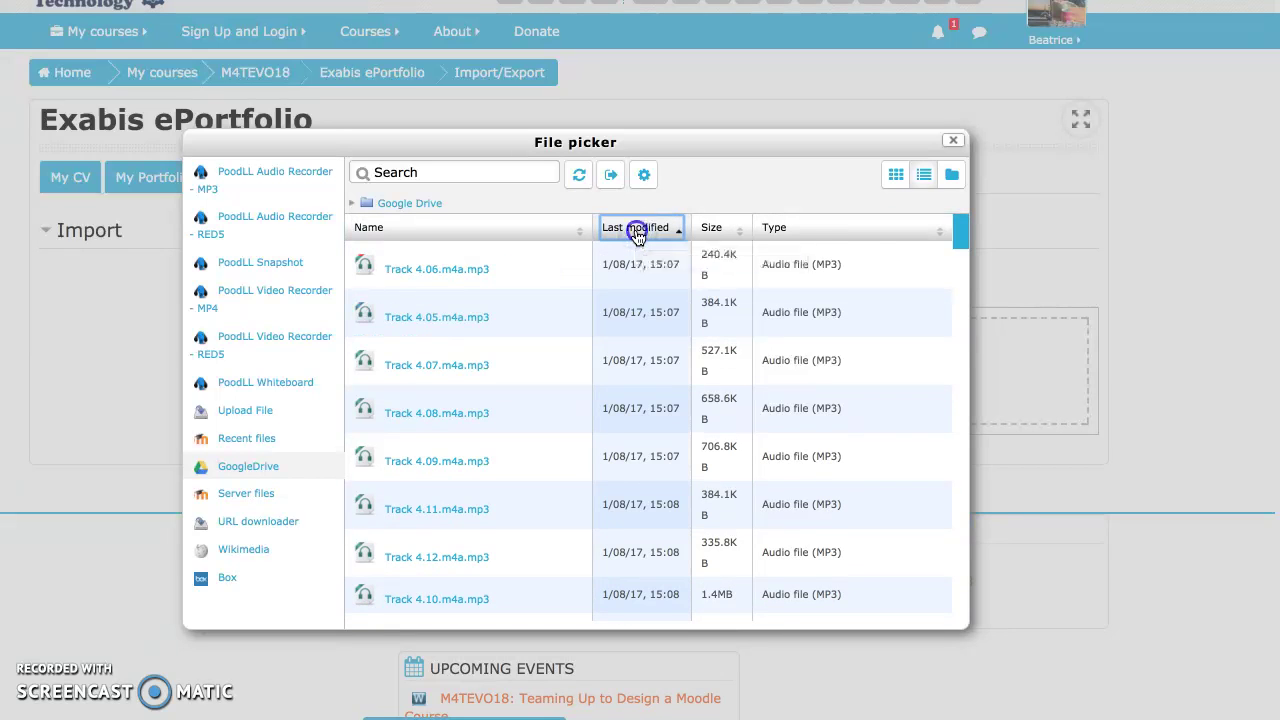
pyautogui.click(637, 230)
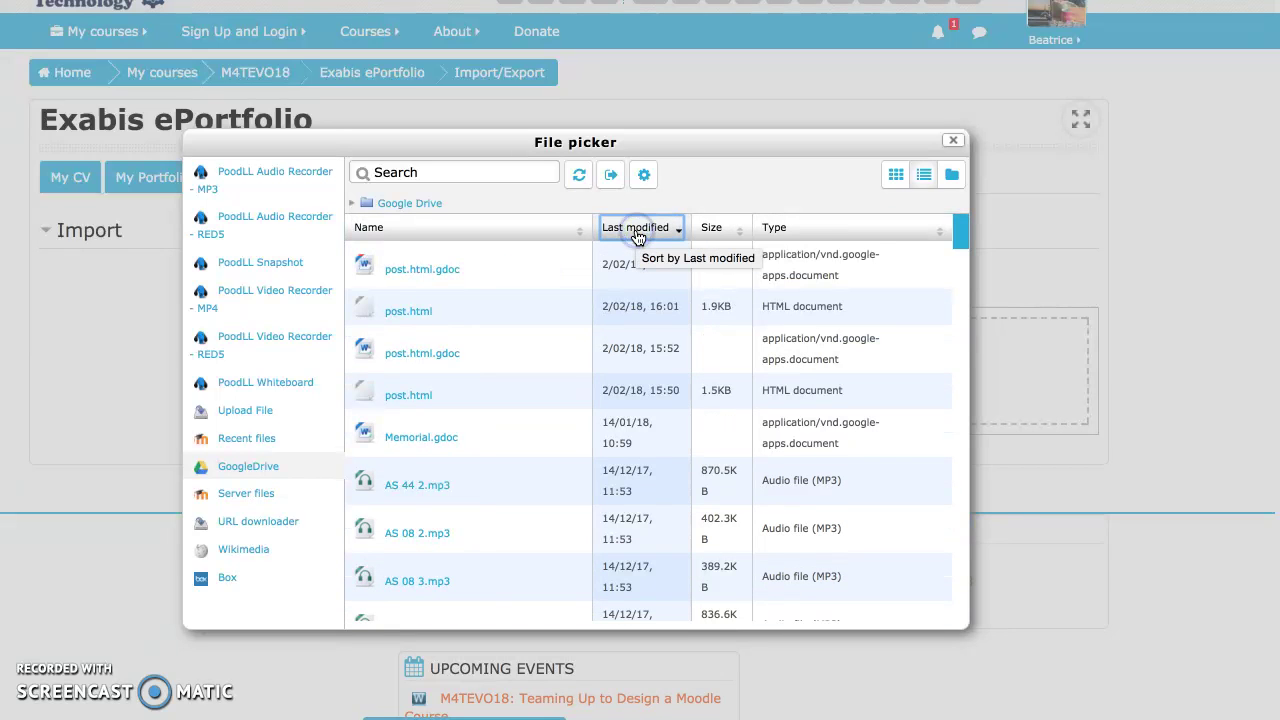
pyautogui.click(421, 270)
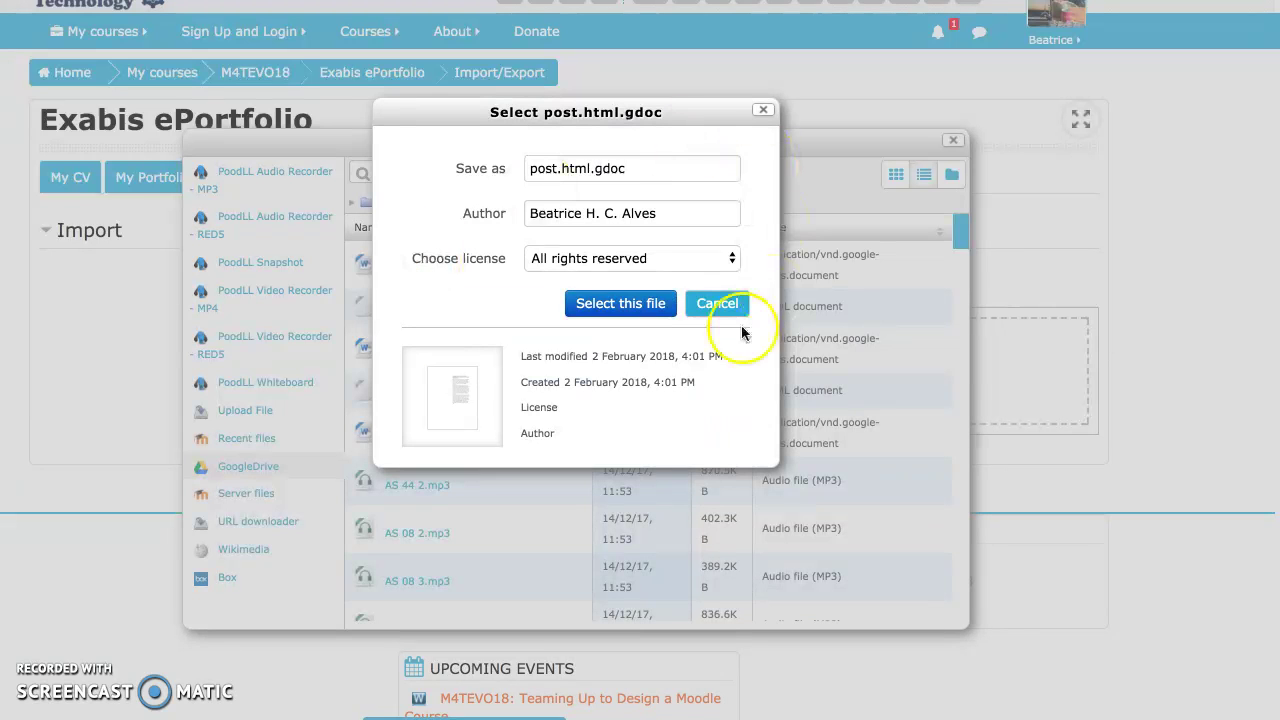
pyautogui.click(615, 308)
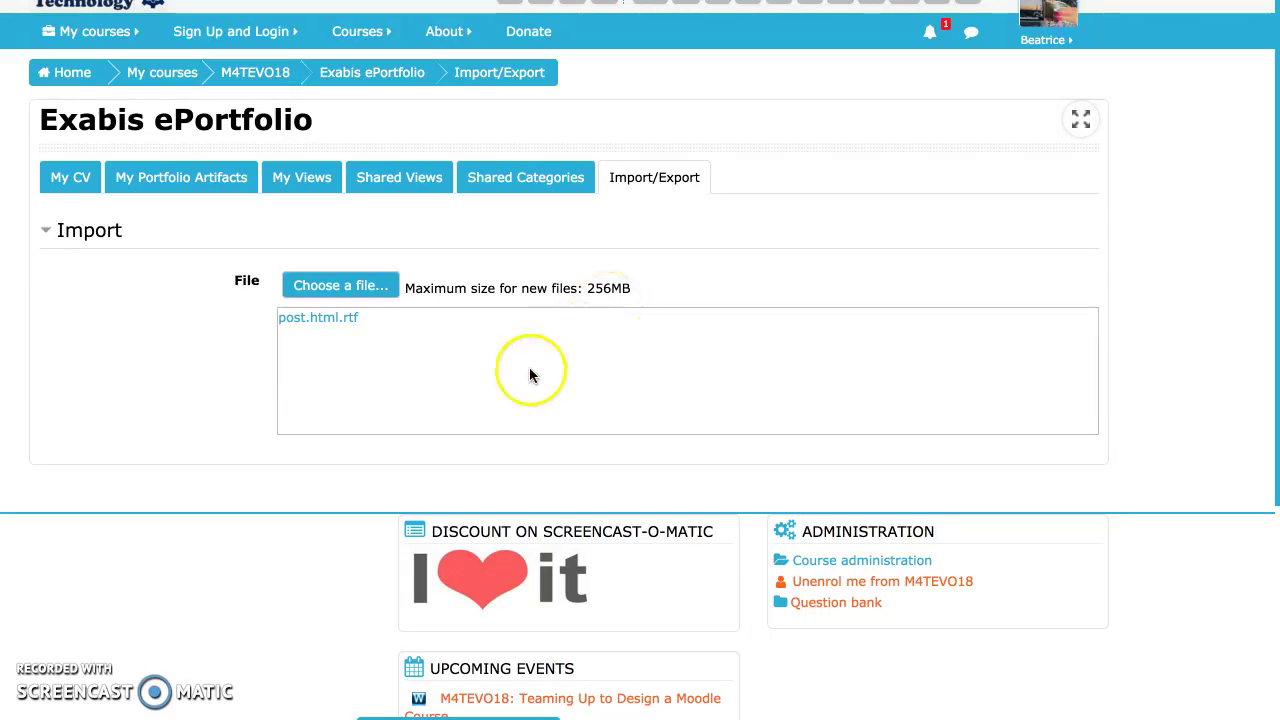
pyautogui.scroll(-2, 525, 379)
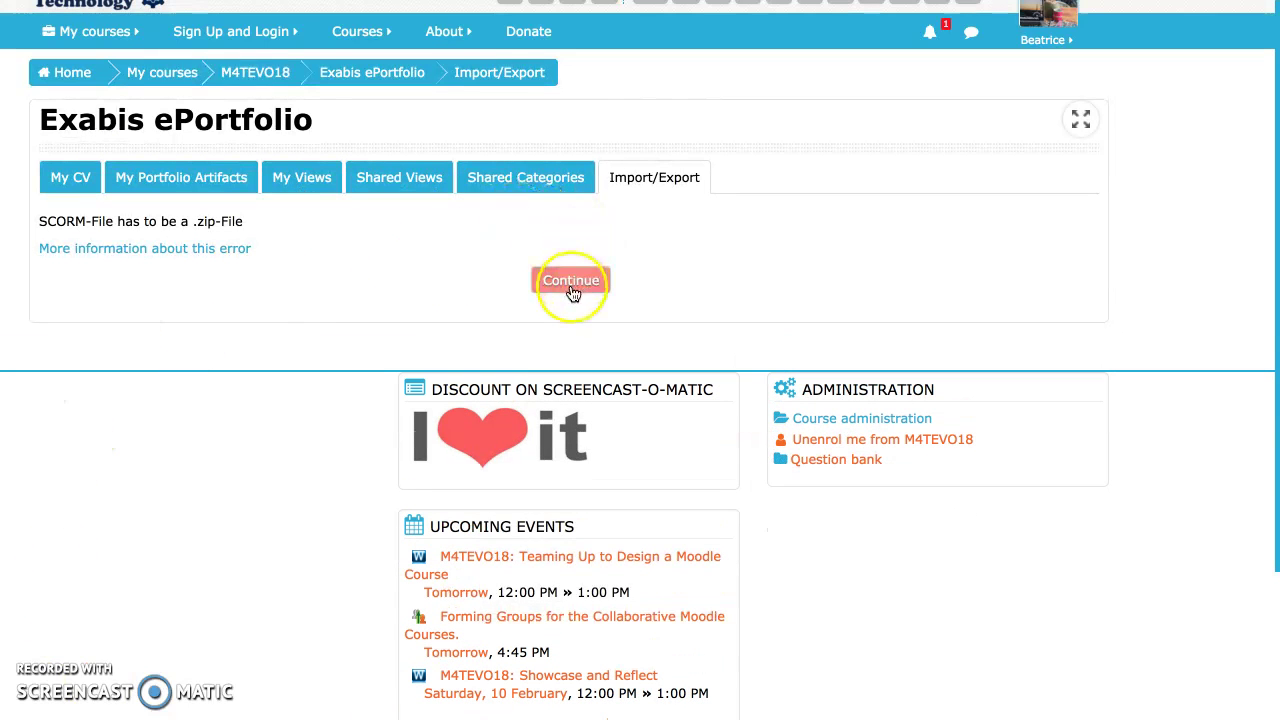
pyautogui.click(572, 288)
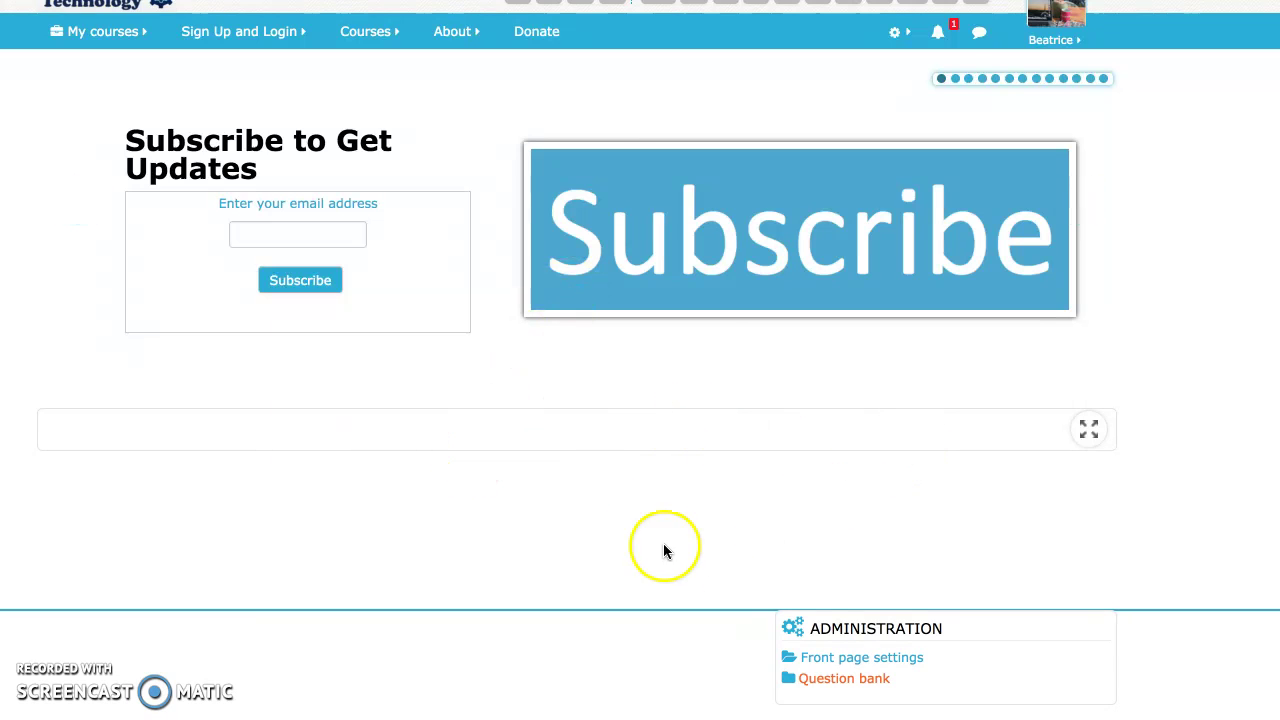
pyautogui.click(1058, 38)
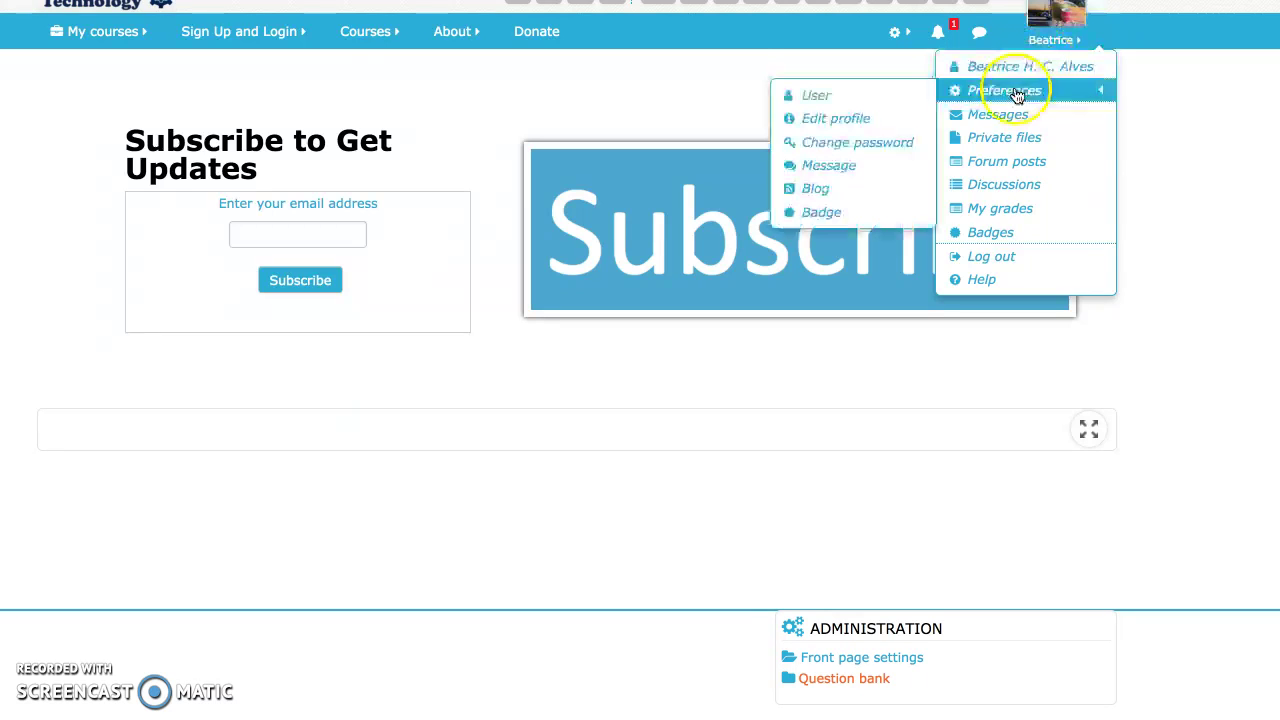
pyautogui.click(806, 123)
pyautogui.click(1015, 35)
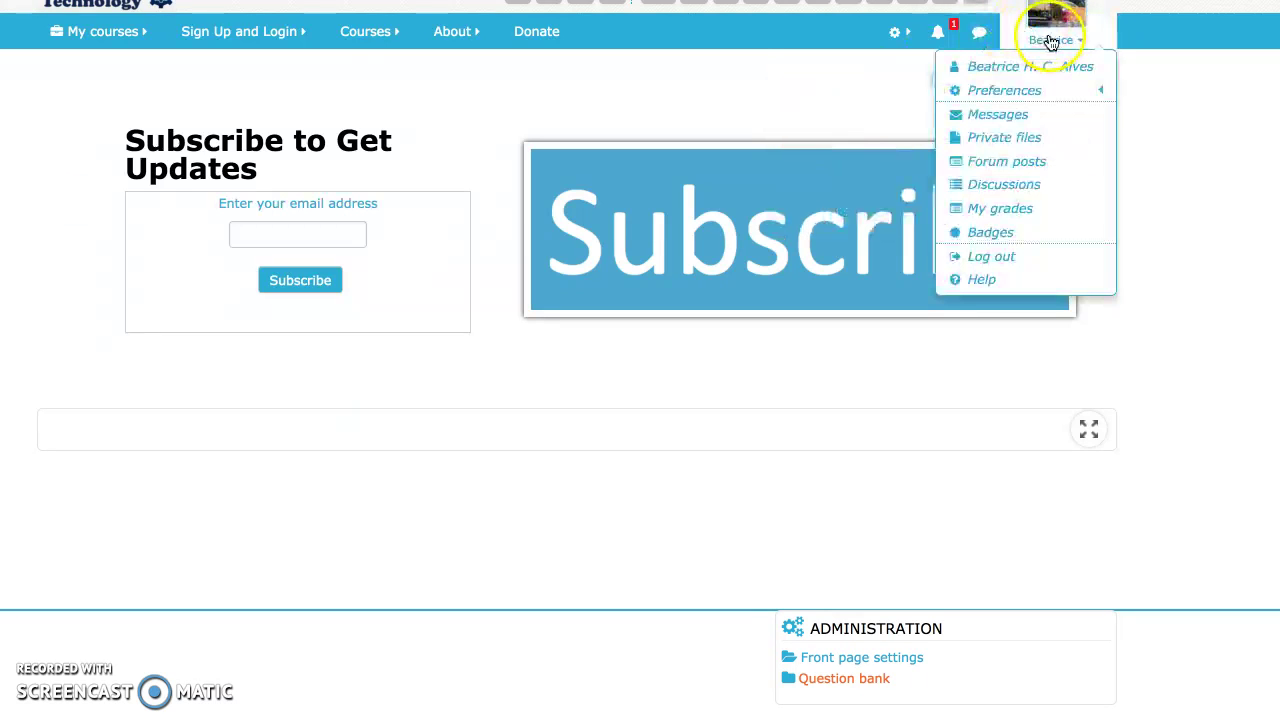
pyautogui.click(1004, 90)
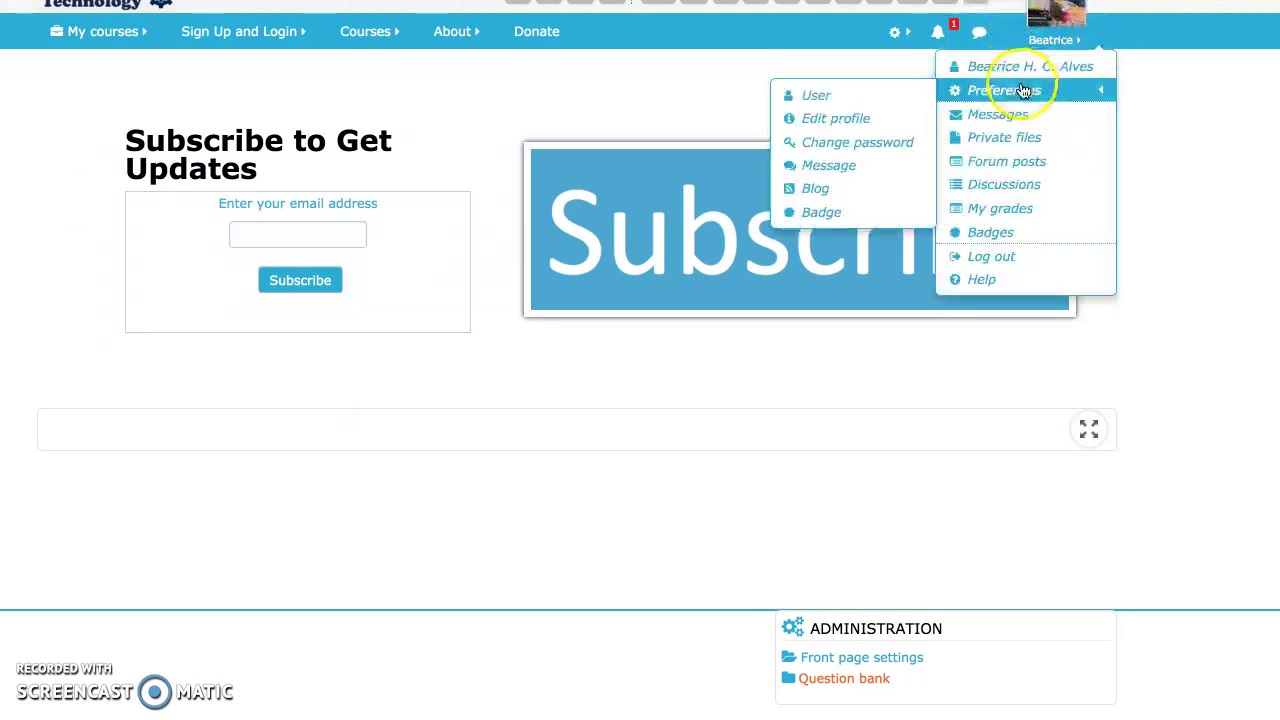
pyautogui.click(831, 97)
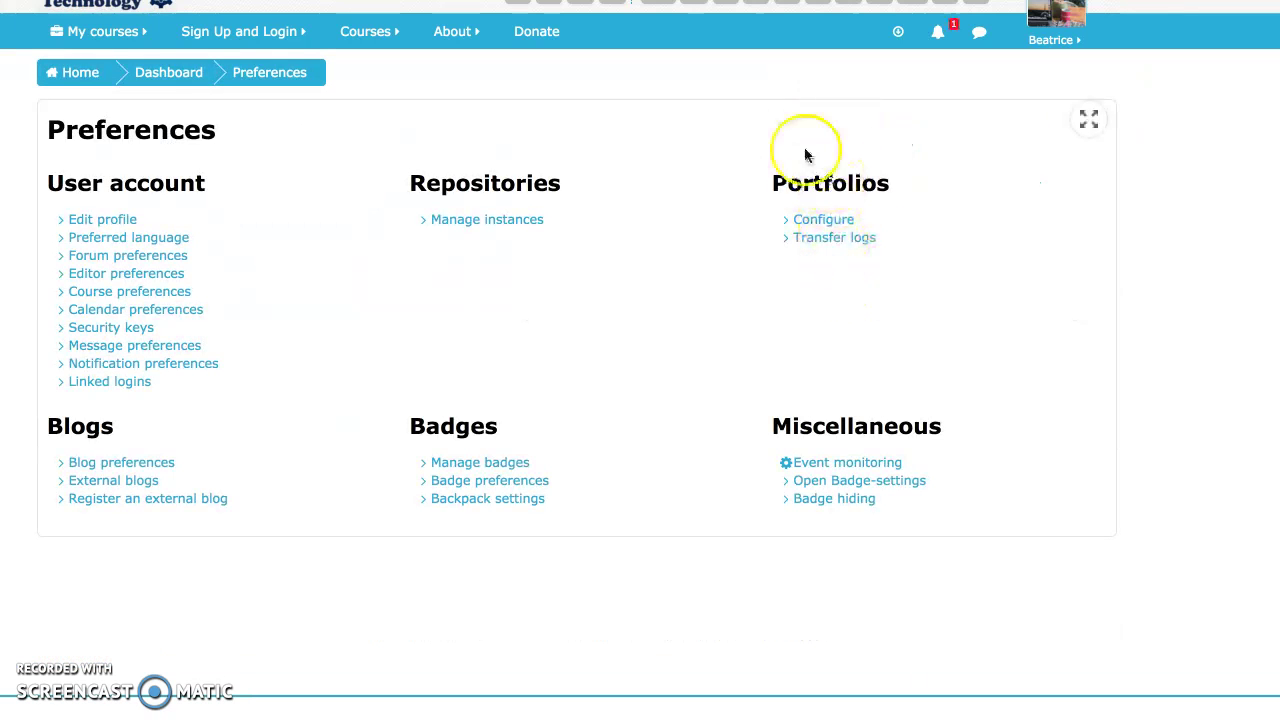
pyautogui.click(838, 240)
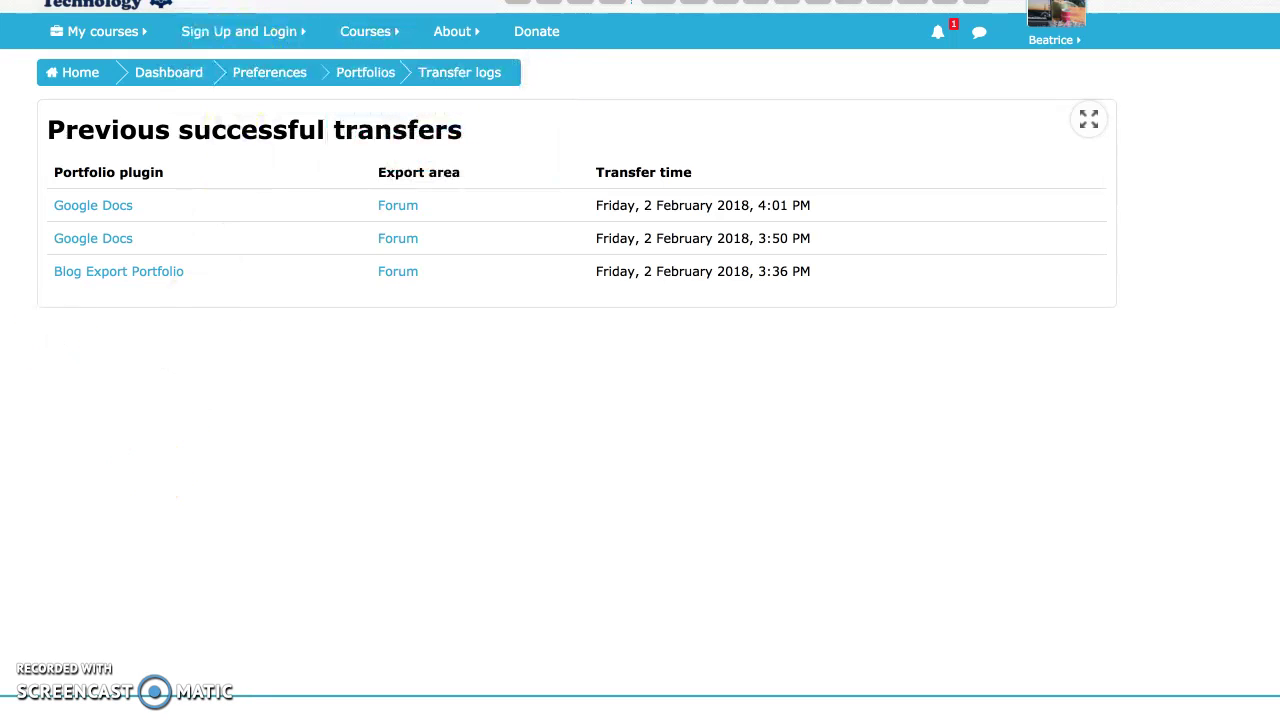
pyautogui.hotkey('alt', 'Left')
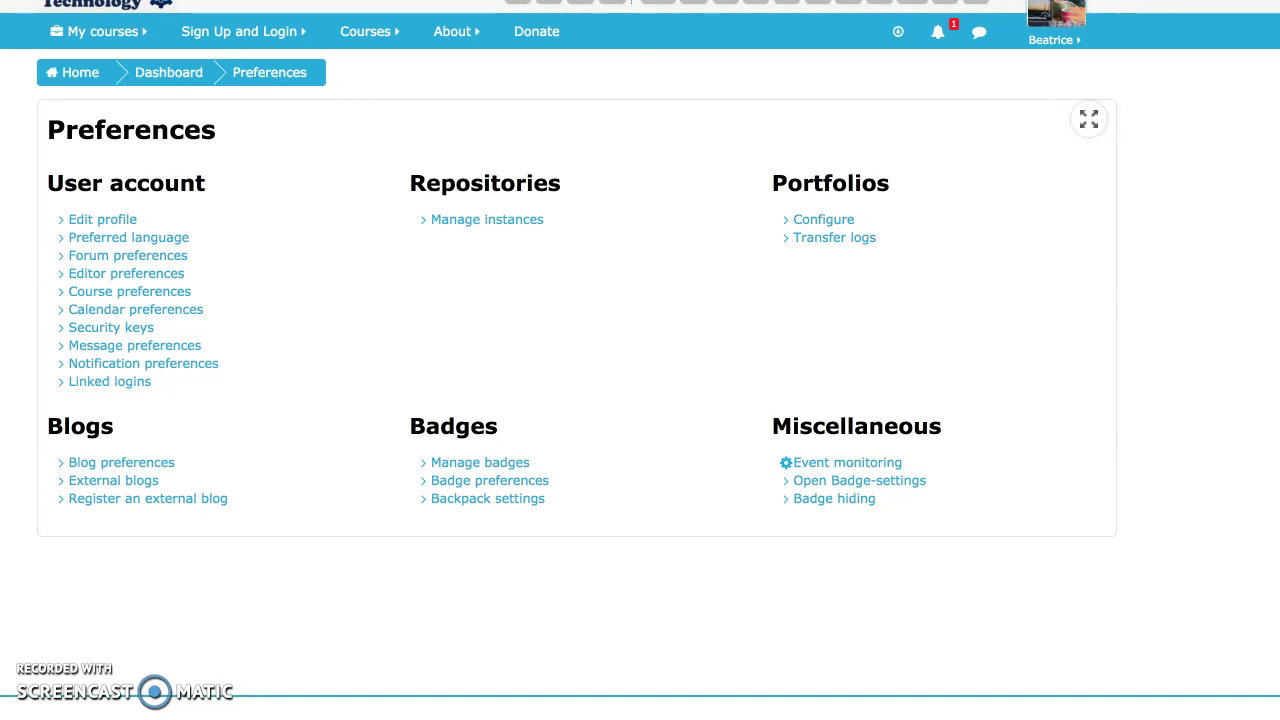
pyautogui.hotkey('alt', 'Left')
# - Return to the import error page, look through My CV, then view My Portfolio Artifacts
pyautogui.hotkey('alt', 'Left')
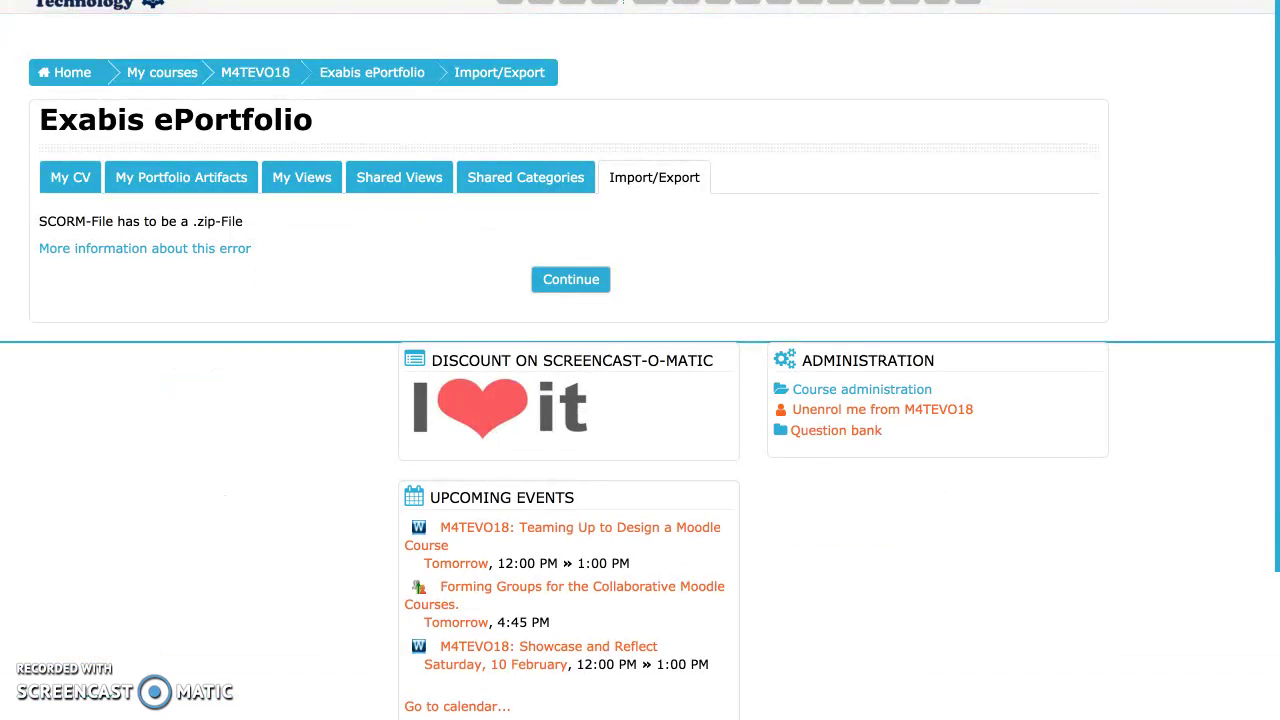
pyautogui.hotkey('alt', 'Left')
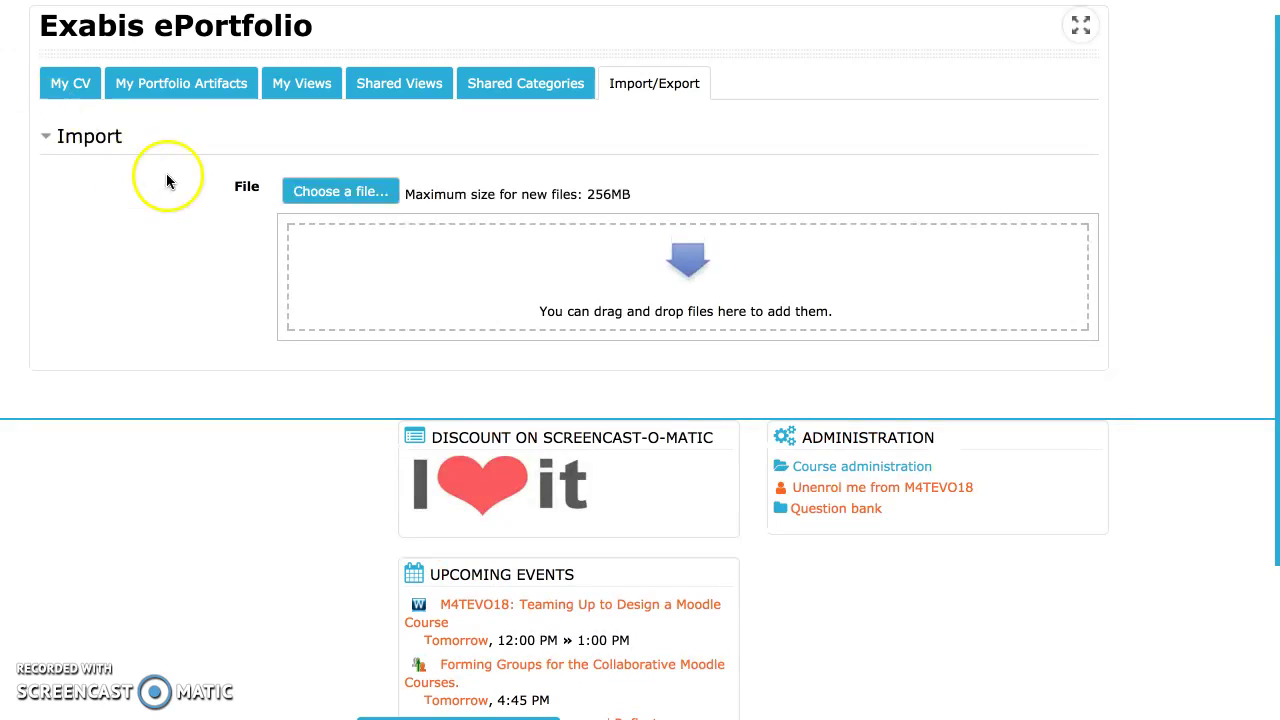
pyautogui.click(70, 88)
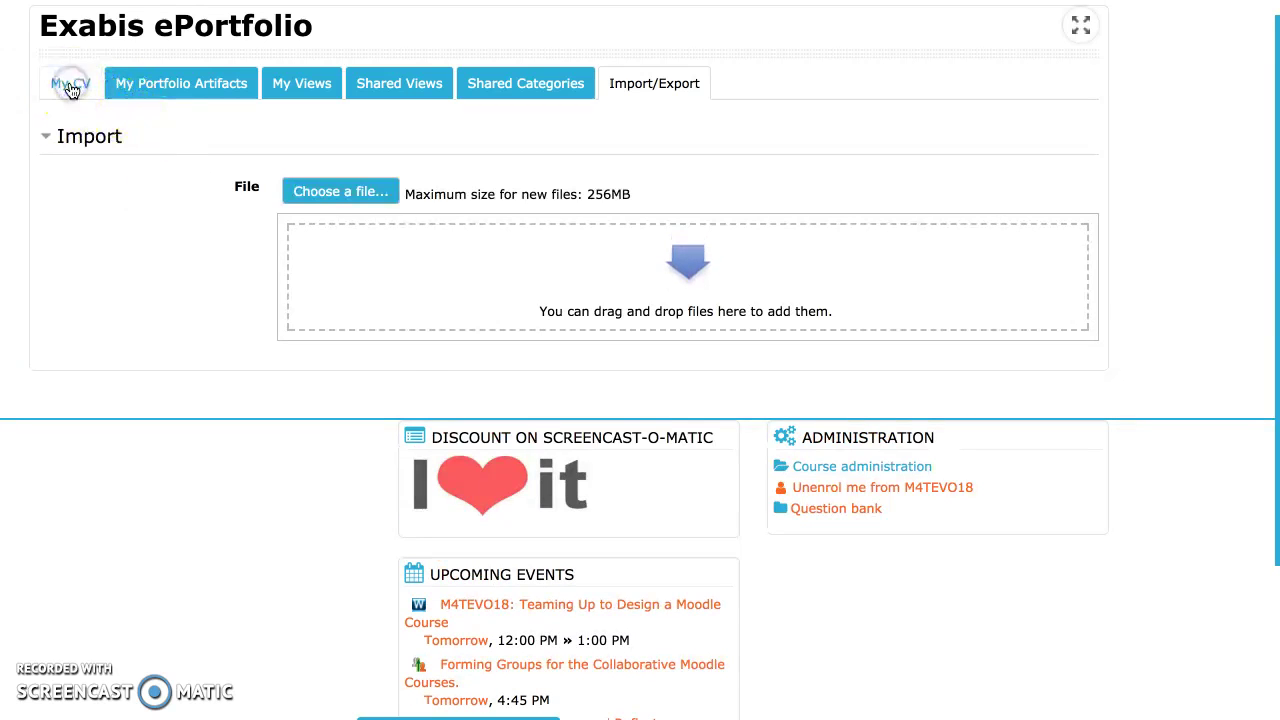
pyautogui.scroll(-10, 270, 420)
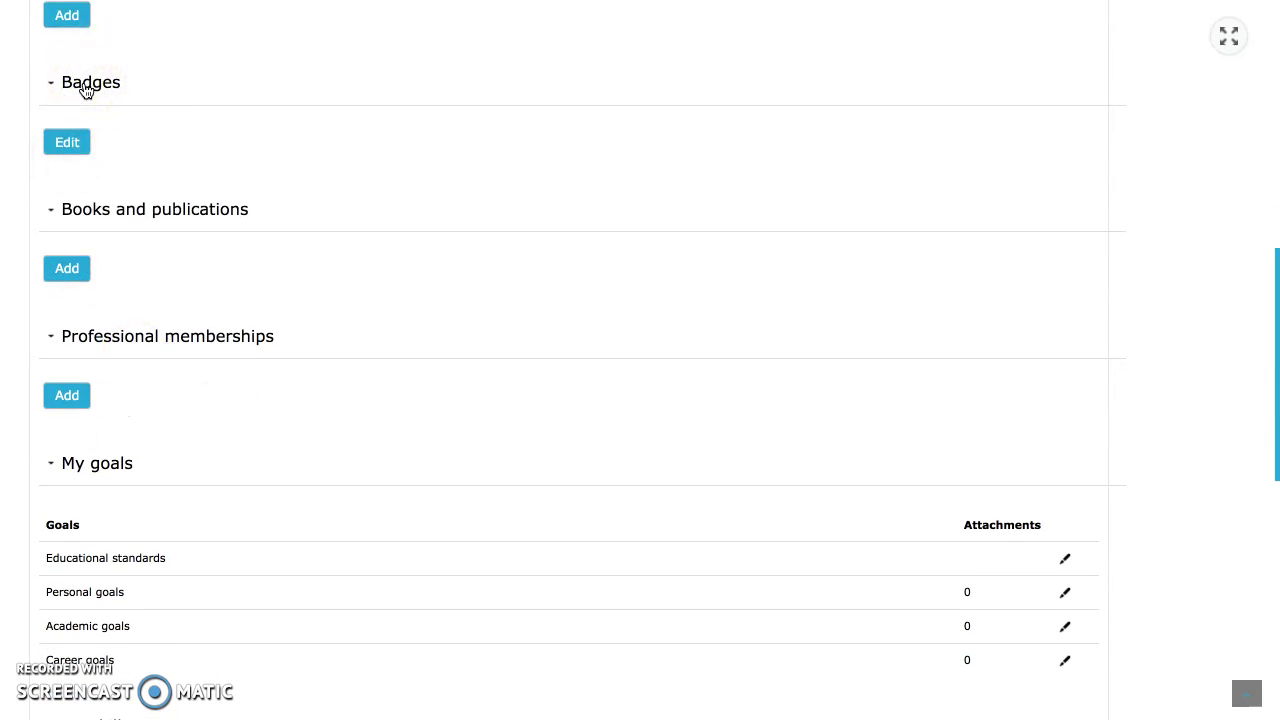
pyautogui.scroll(10, 90, 88)
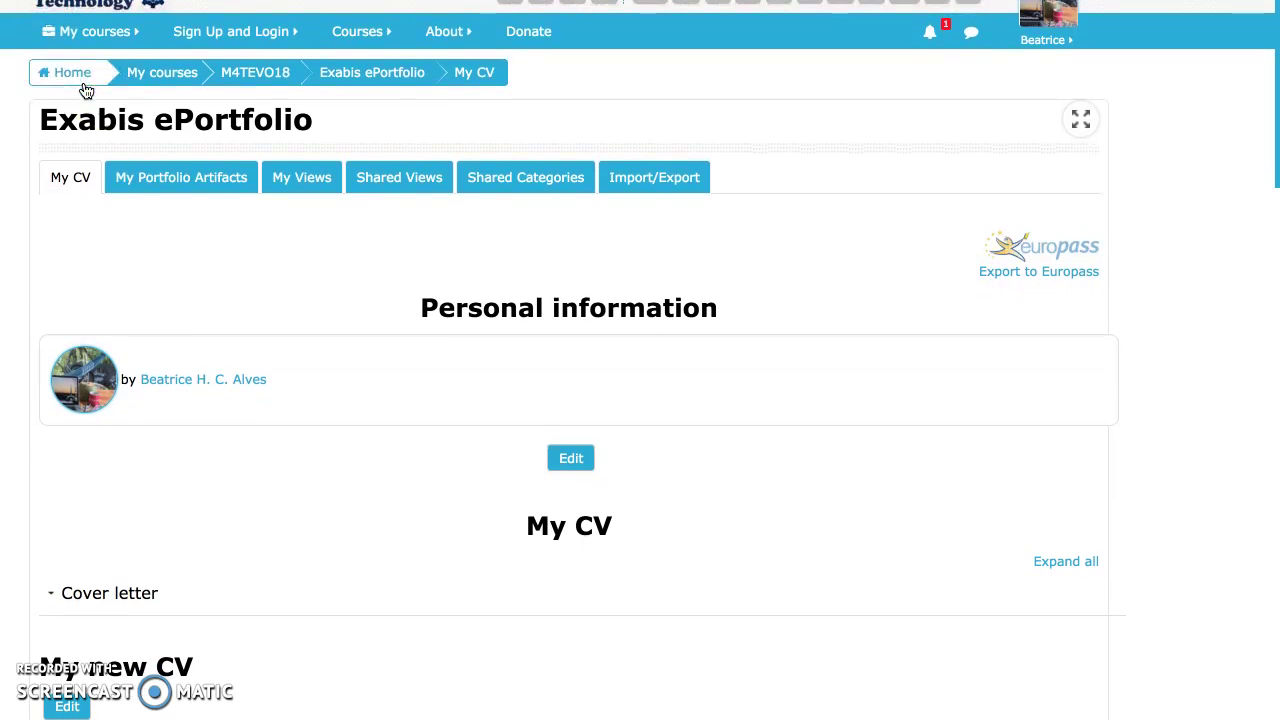
pyautogui.click(183, 191)
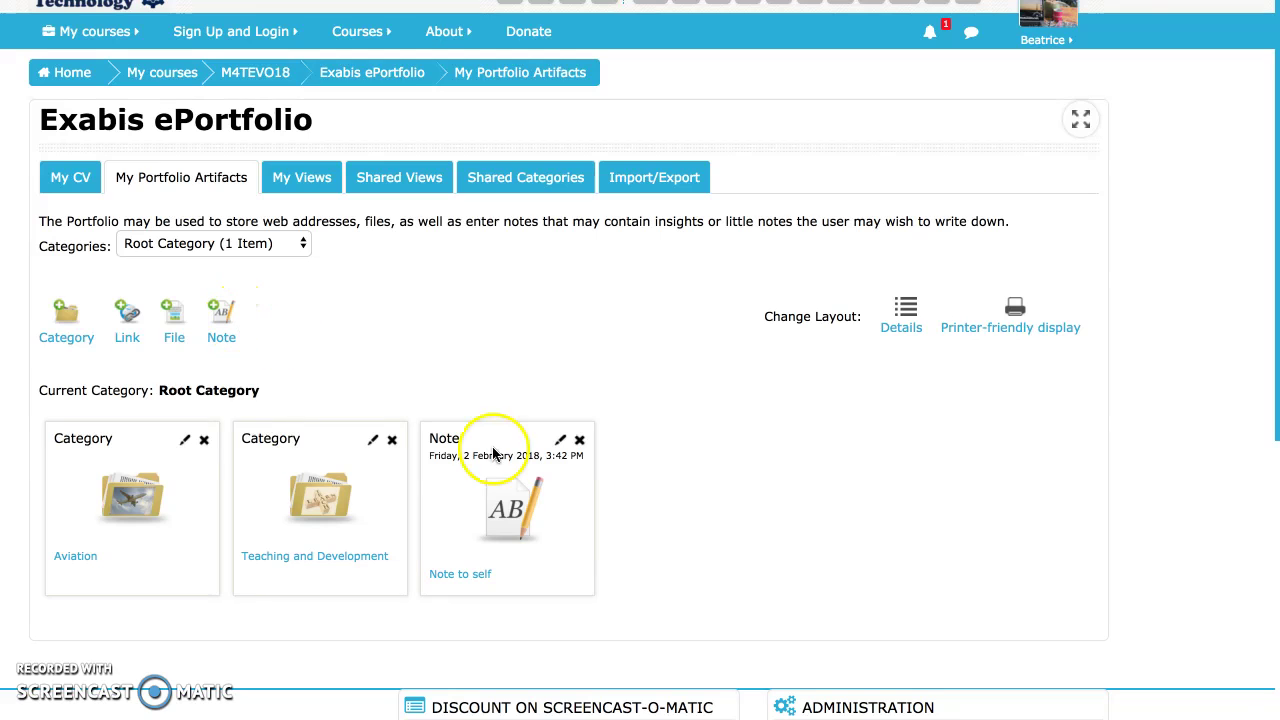
pyautogui.scroll(-1, 508, 474)
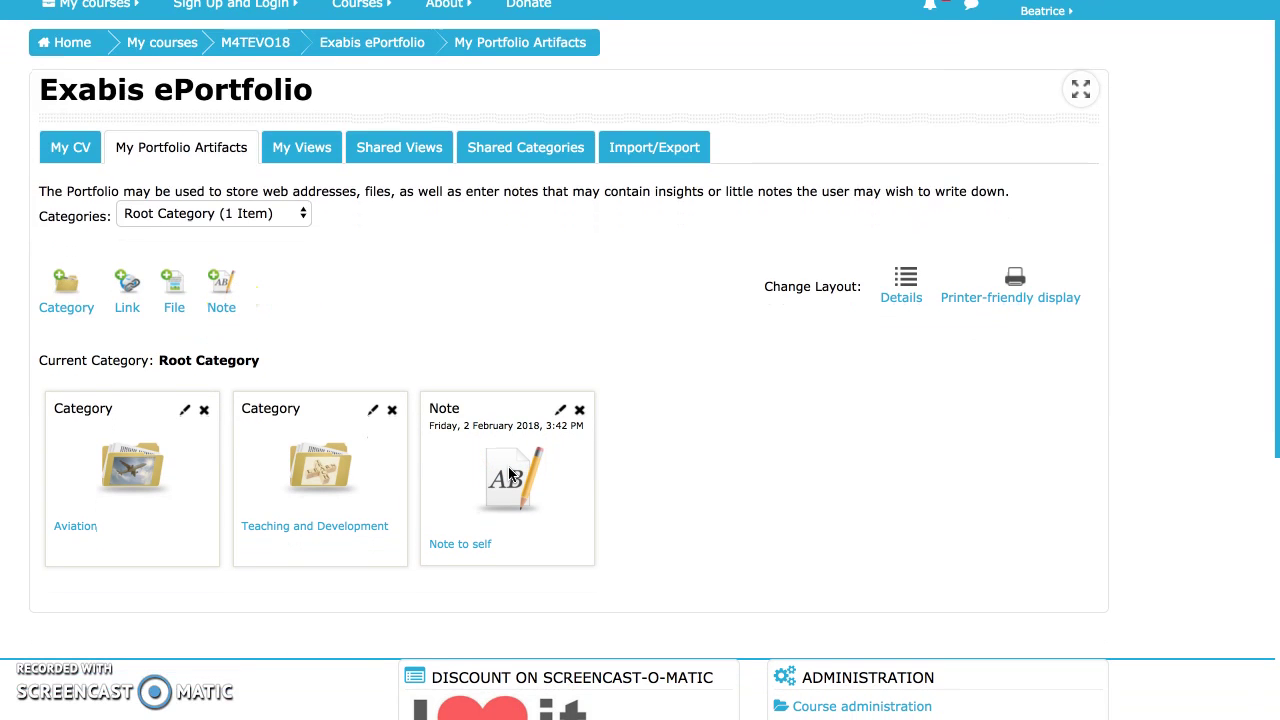
pyautogui.scroll(1, 508, 474)
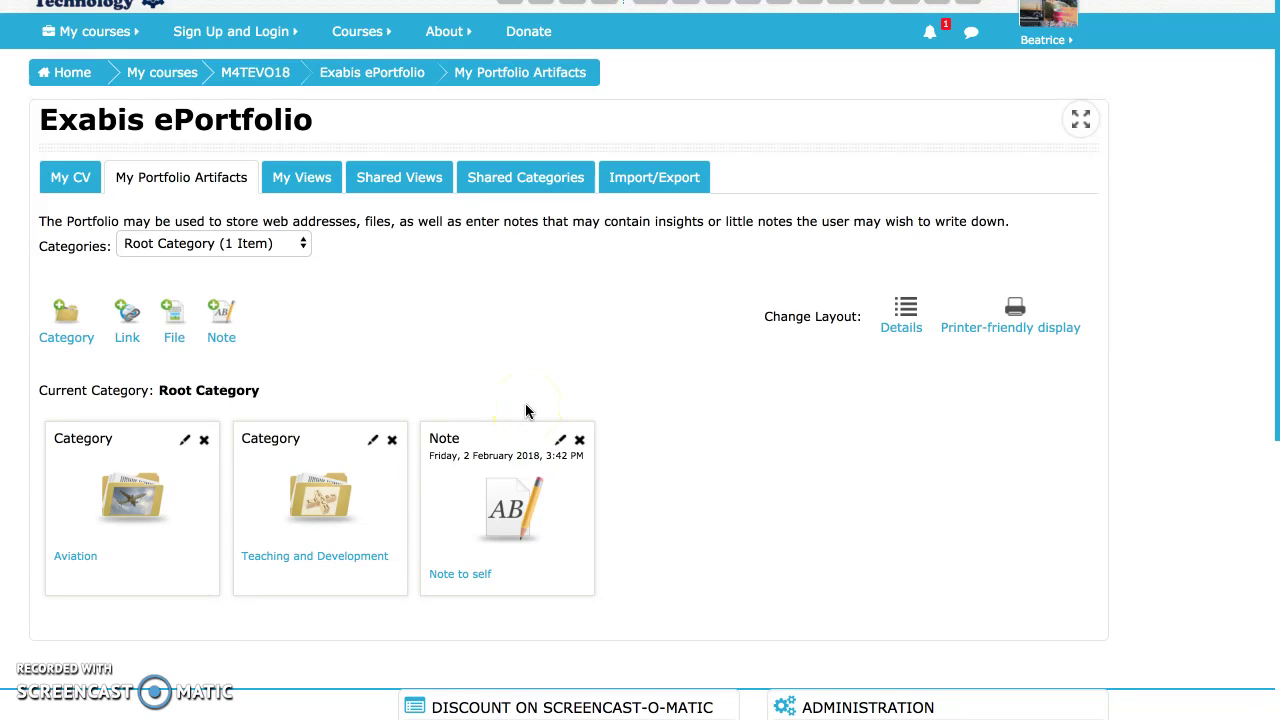
pyautogui.click(546, 333)
pyautogui.click(314, 357)
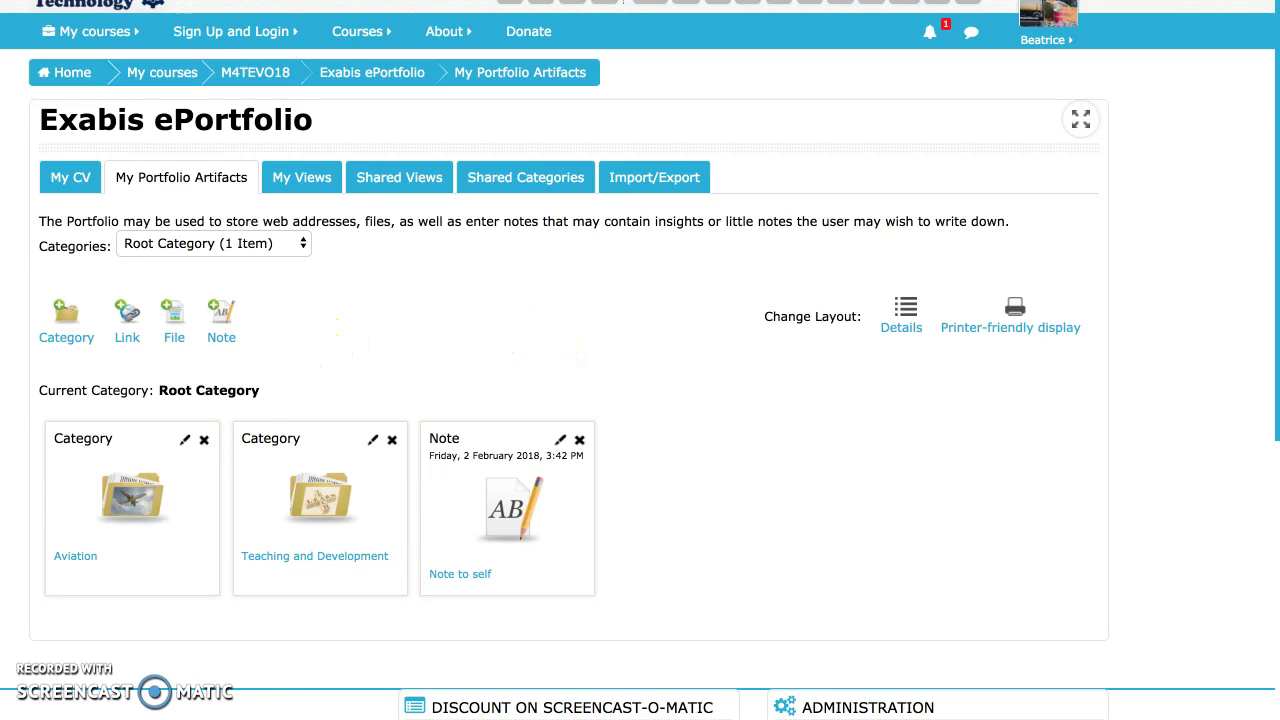